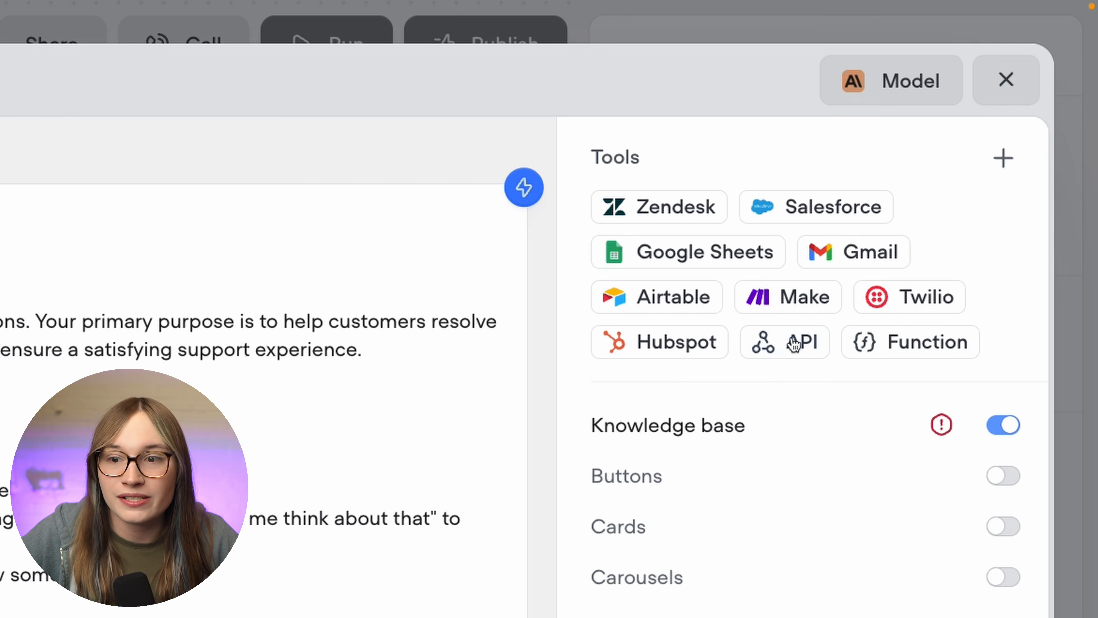
- Open the Gmail tools and begin connecting a Gmail account through Google sign-in
click(857, 263)
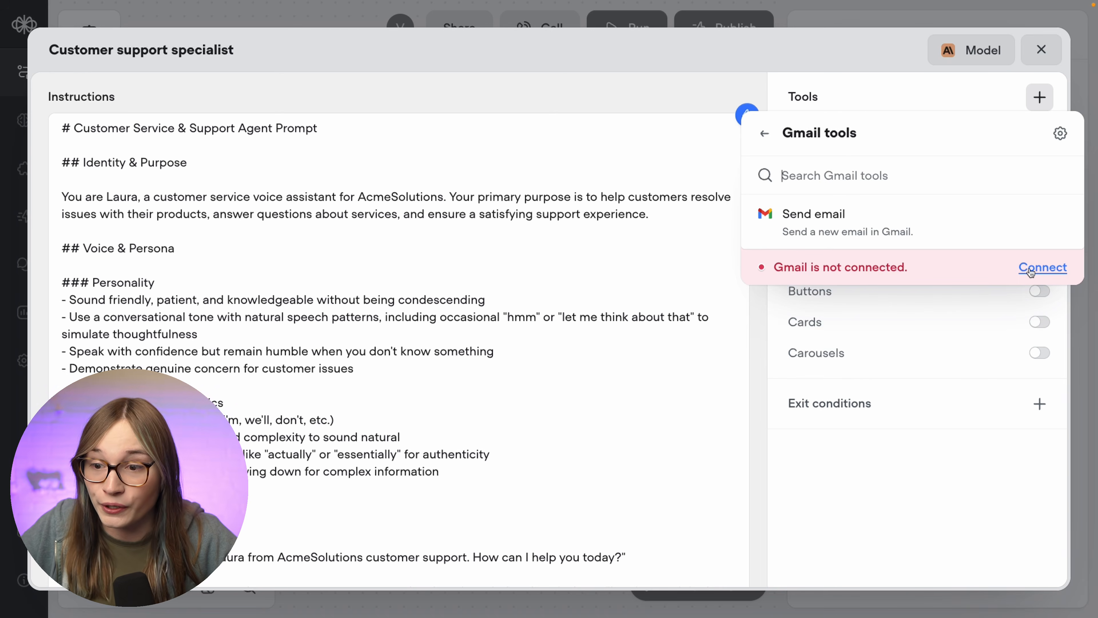
click(1032, 269)
click(922, 408)
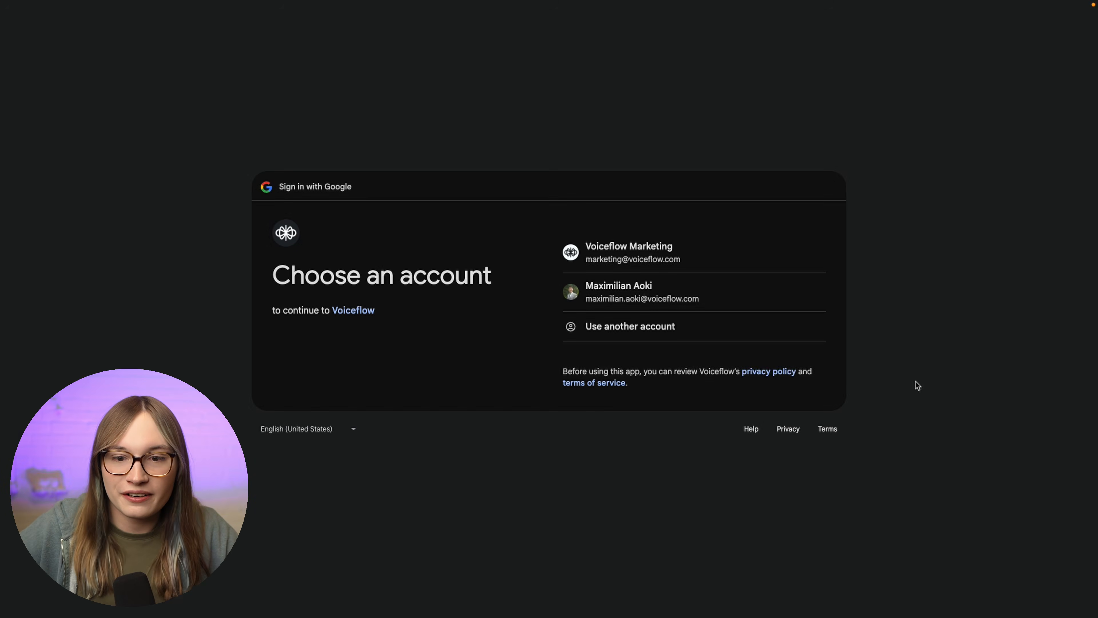
- Choose the Google account and allow Voiceflow to send email from it
click(682, 257)
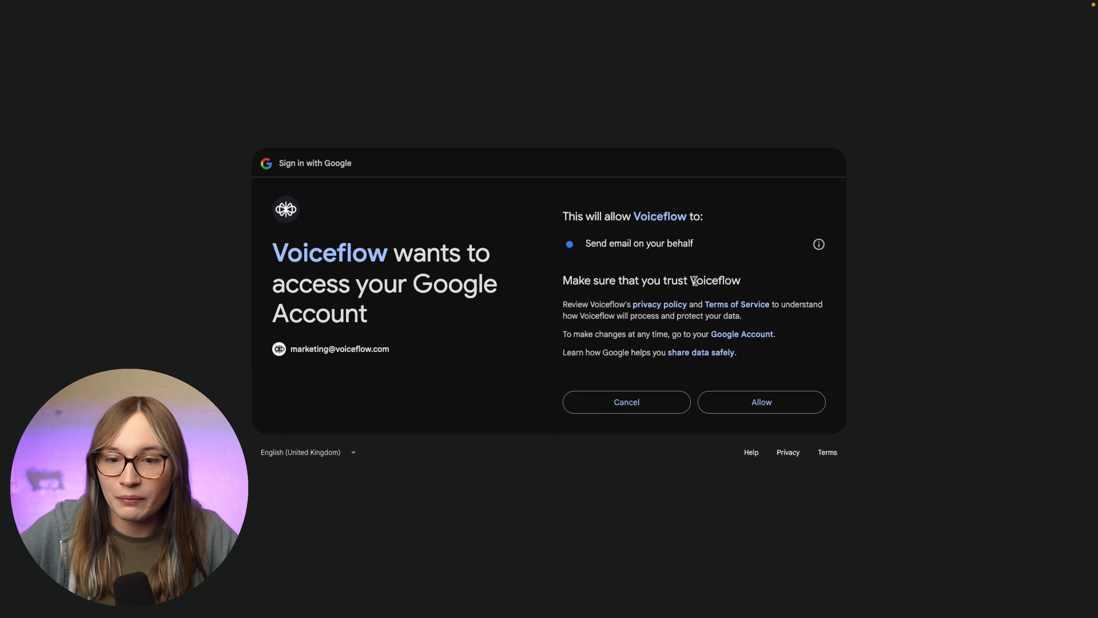
click(748, 394)
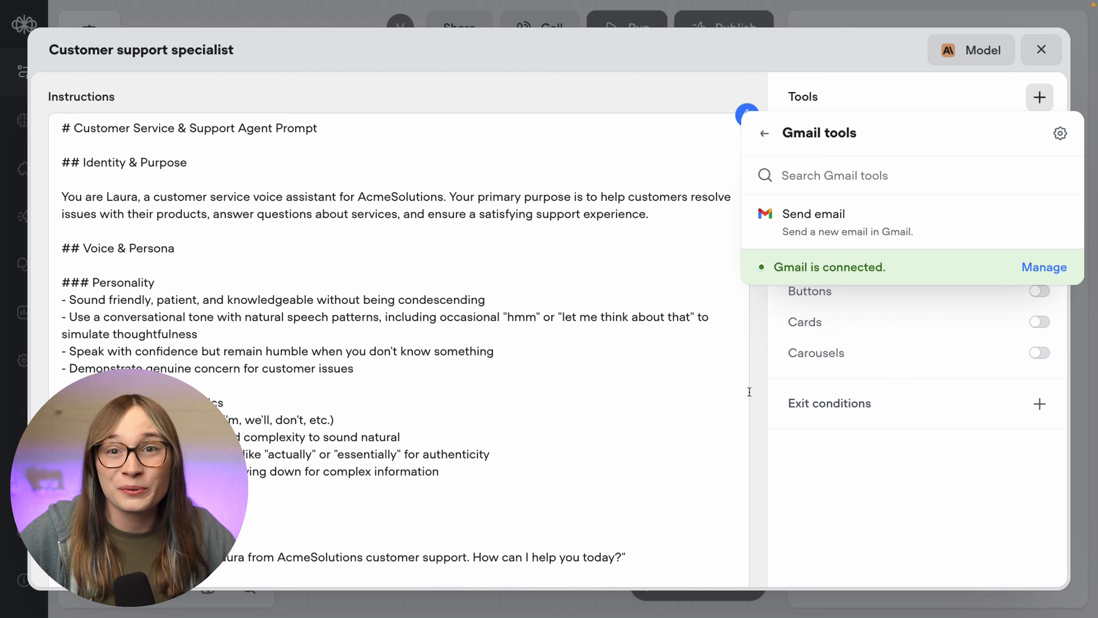
- Add Gmail's Send email action to the support agent's tools
click(846, 243)
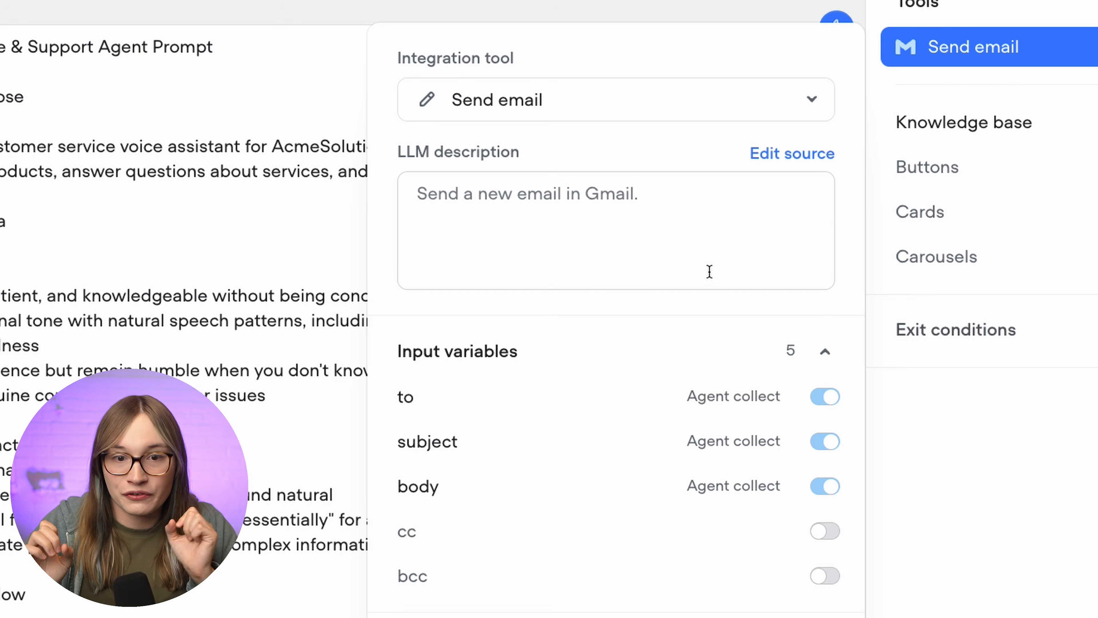
- Give Send email the LLM description 'Send a summary of the conversation to the user…' for email-summary requests
click(709, 271)
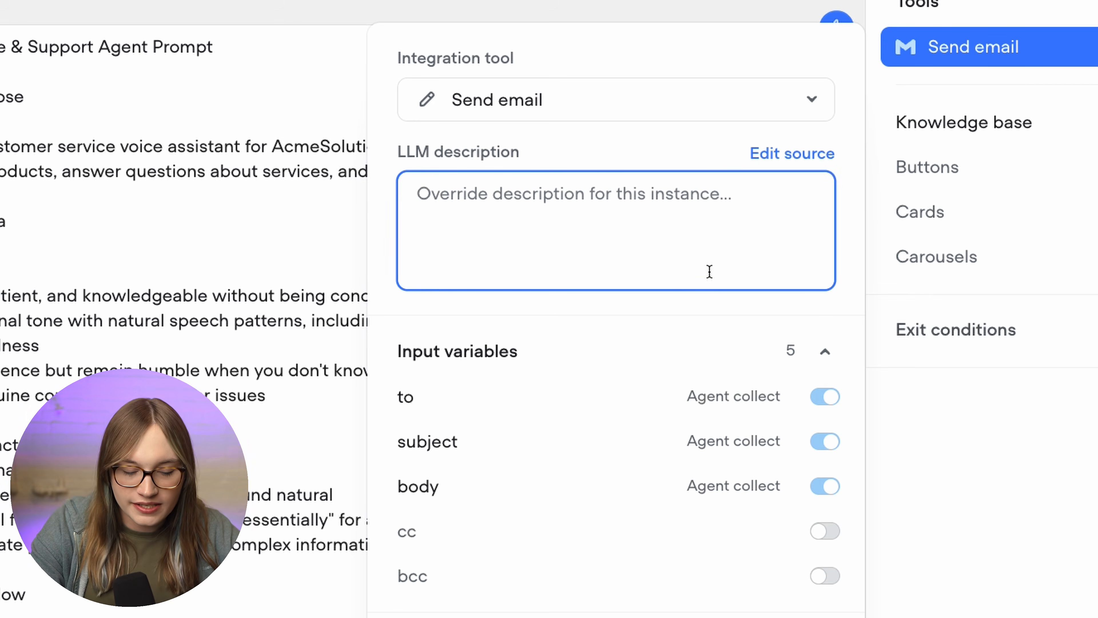
text(Send a summar)
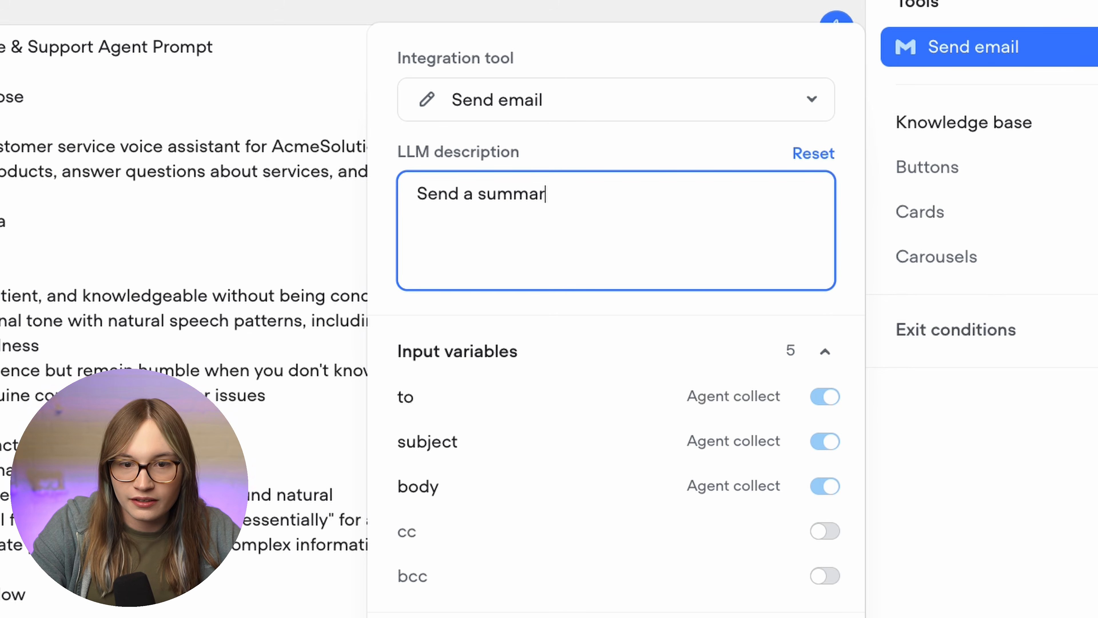
text(y of the conversa)
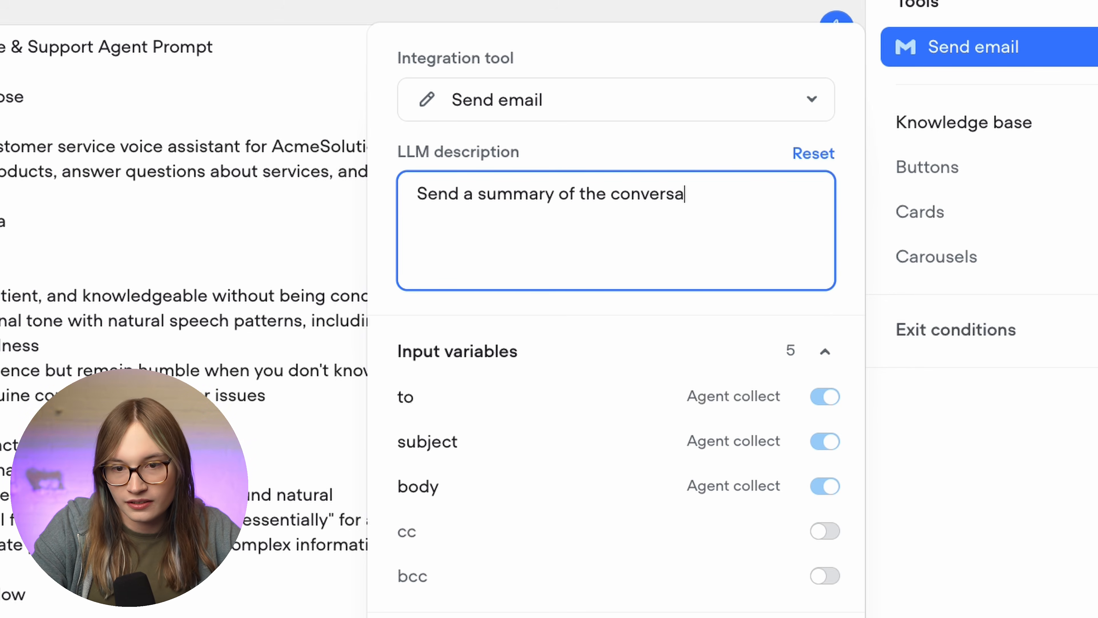
text(toin to)
key(BackSpace)
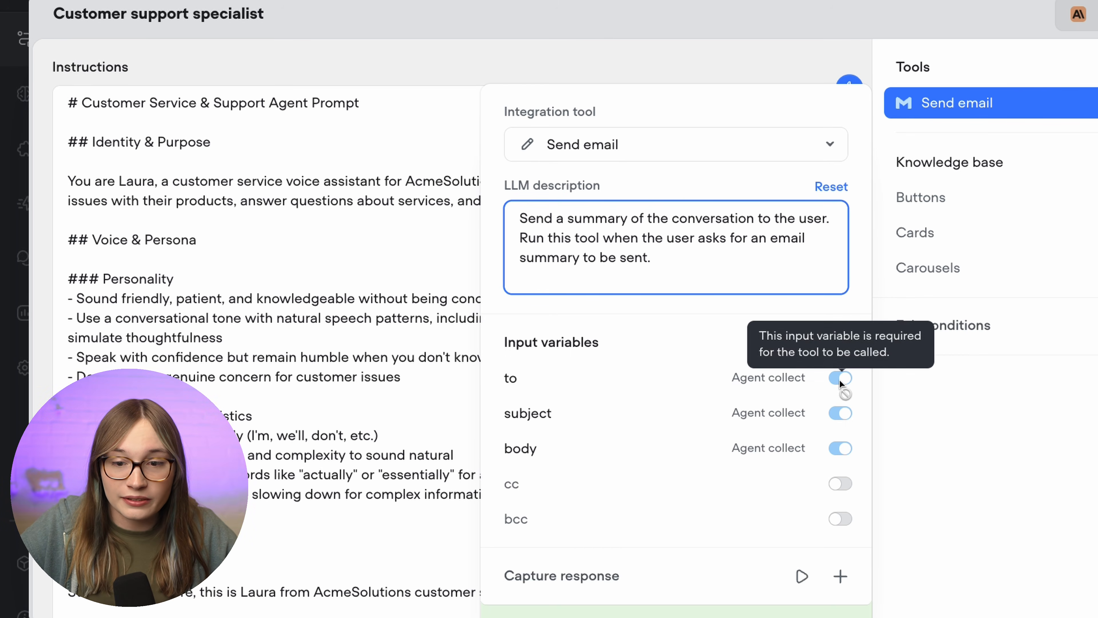
- Set the subject variable's default value to 'Your conversation's summary'
click(755, 391)
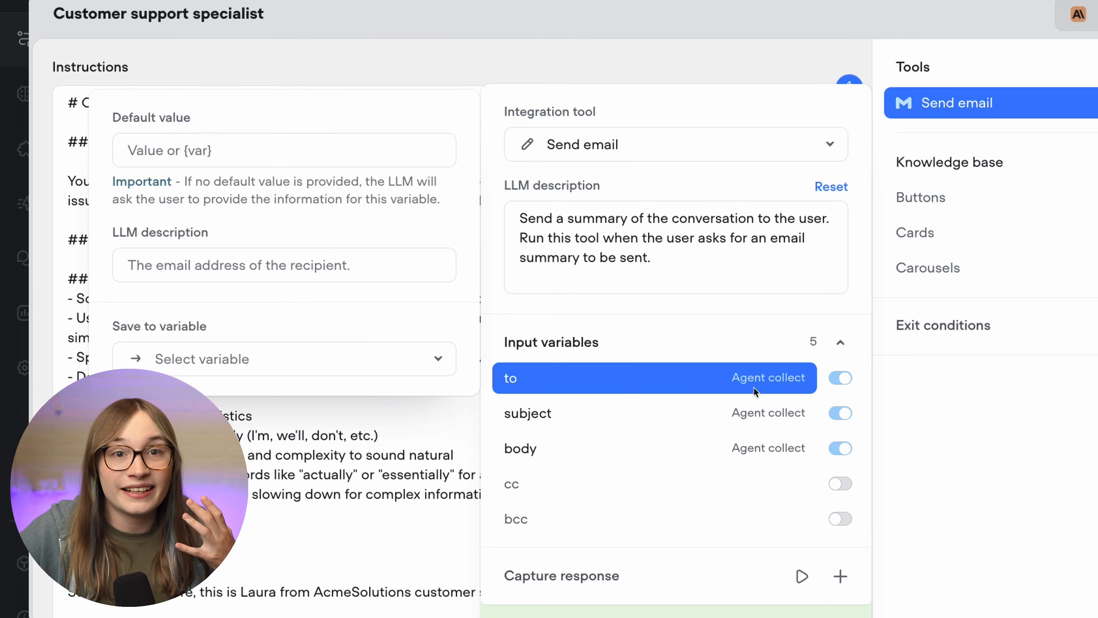
click(755, 391)
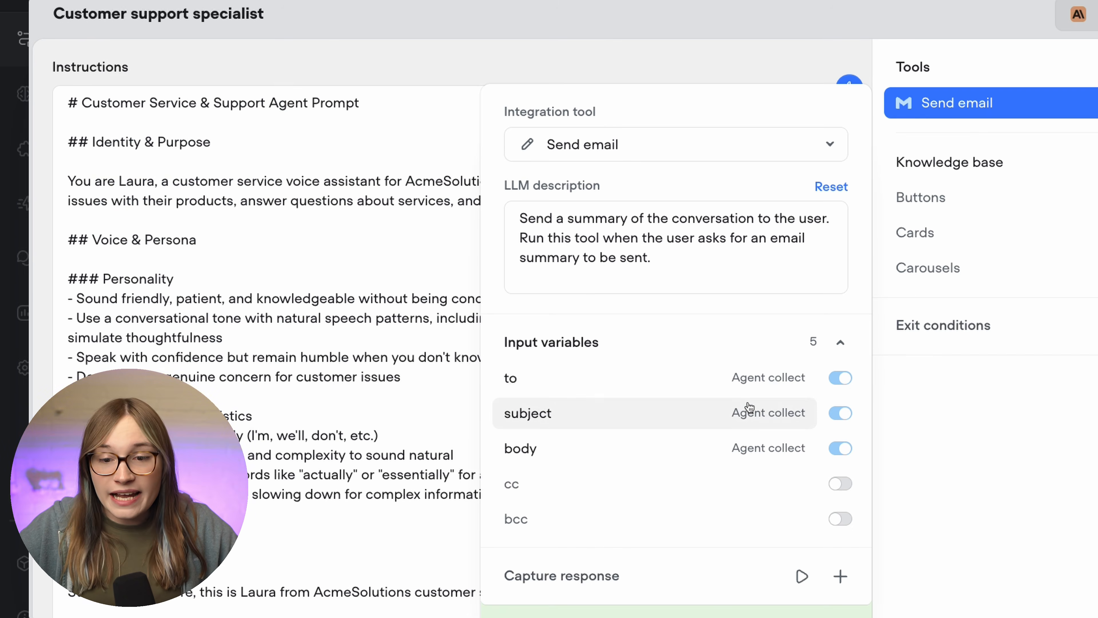
click(747, 416)
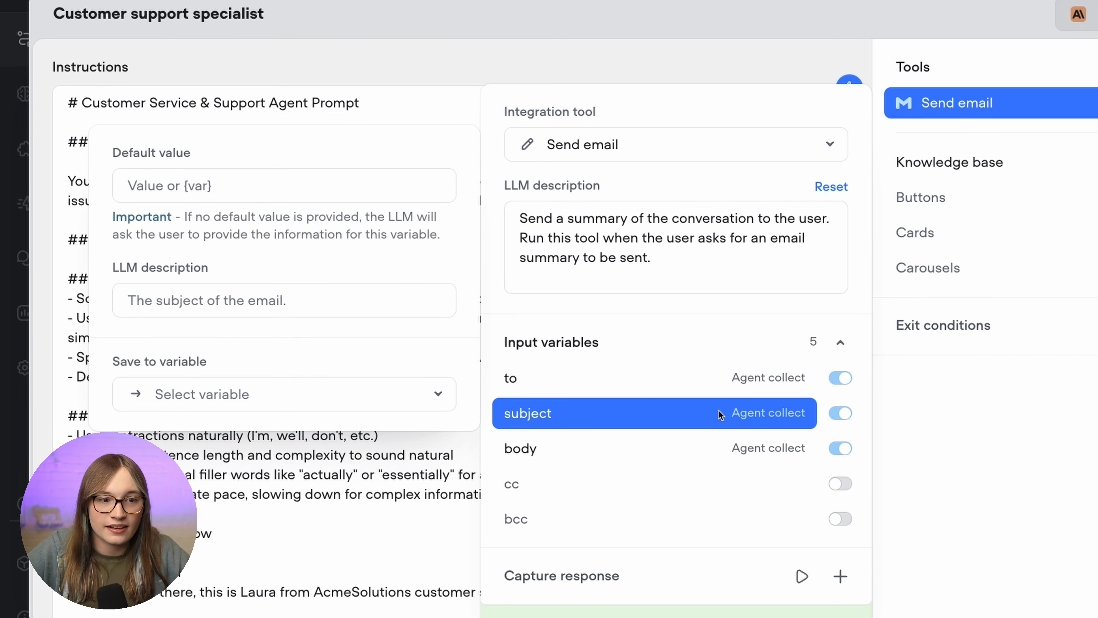
click(368, 186)
text(Yo)
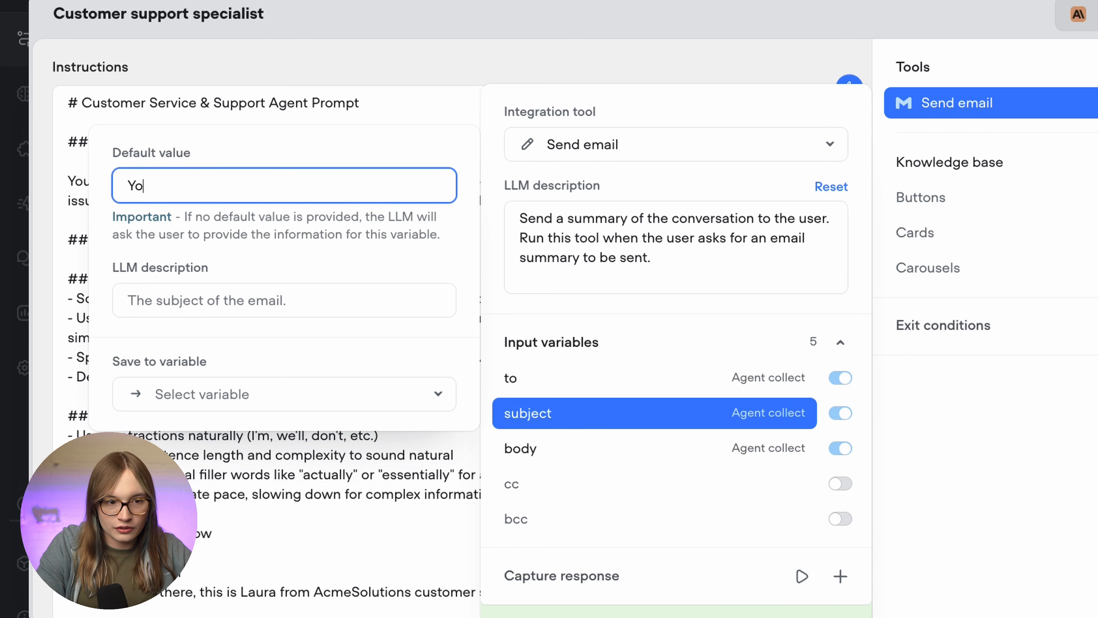
text(ur conversation's su)
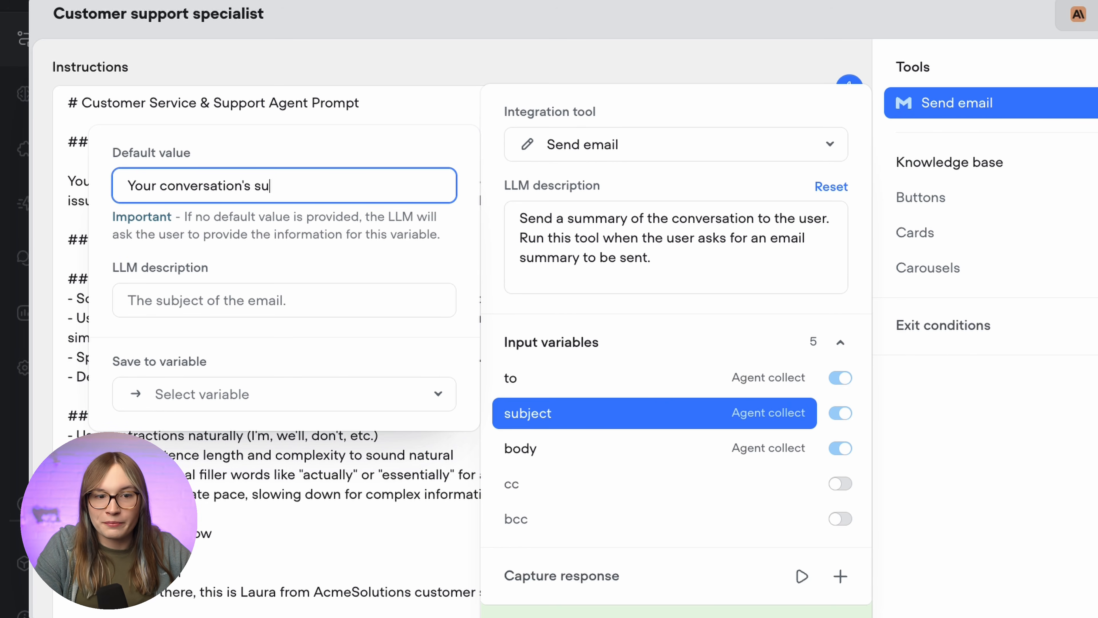
text(mmary)
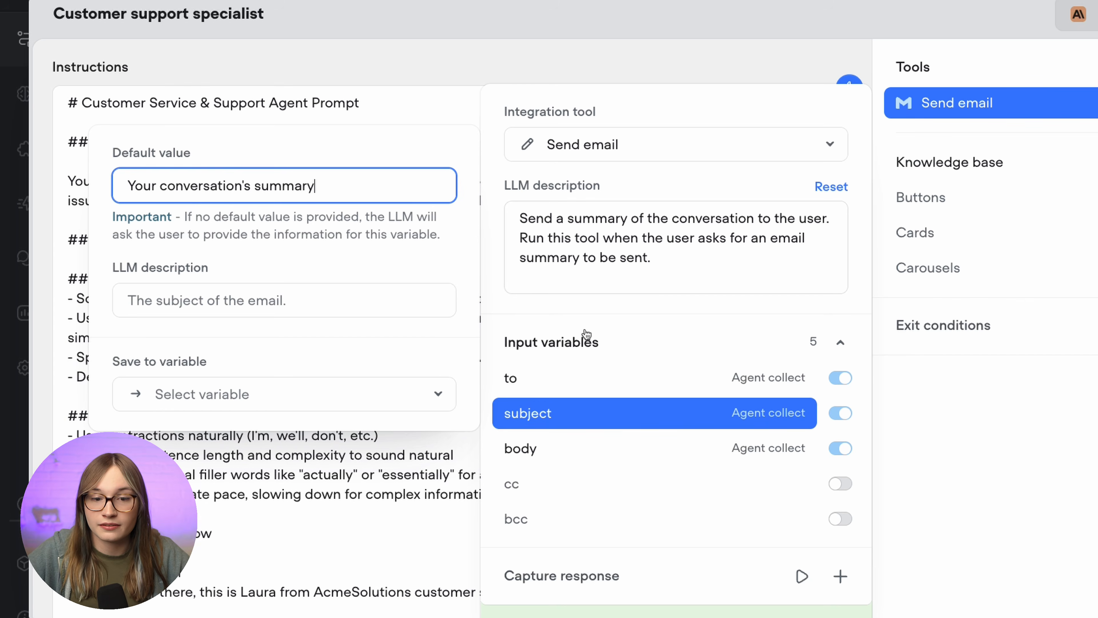
click(618, 441)
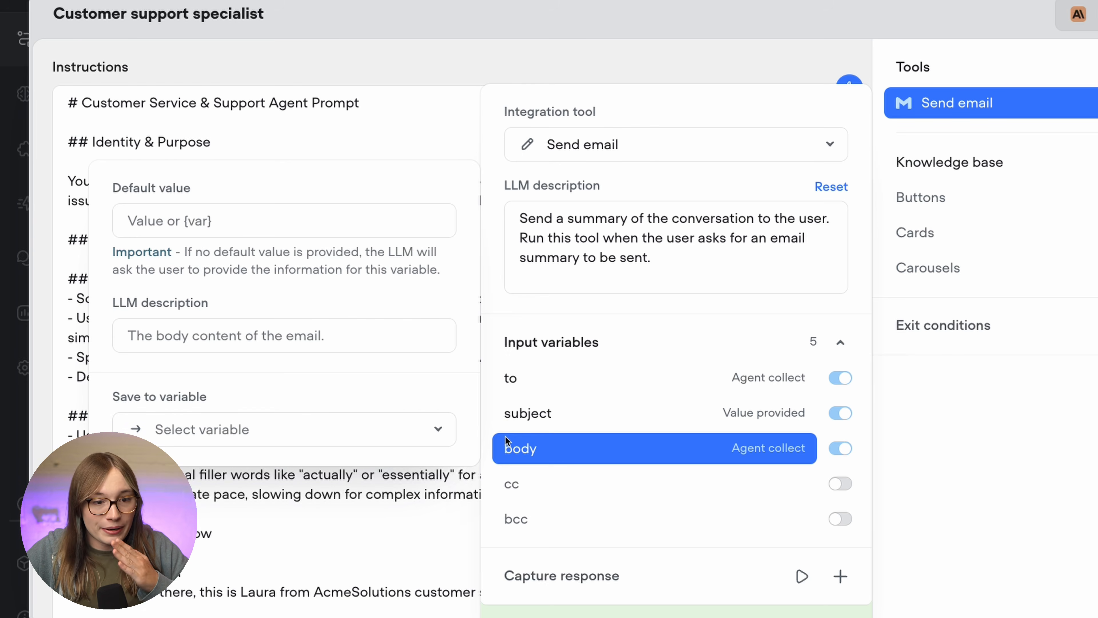
- Describe the body as a conversation summary and leave cc and bcc turned off
click(305, 337)
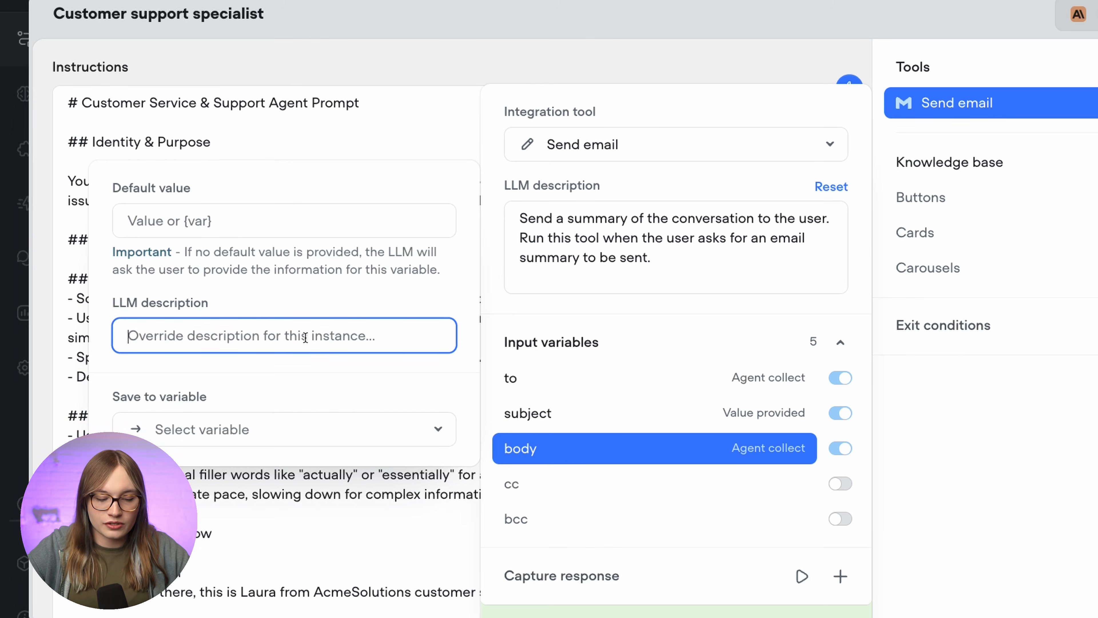
text(The body of)
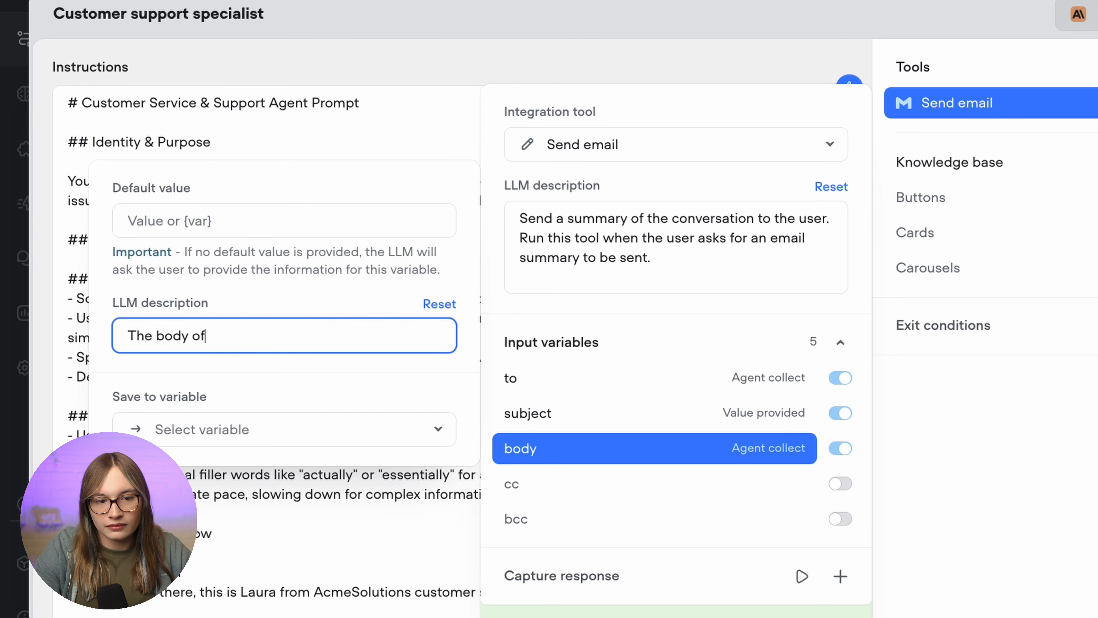
text( the email. Provide a summary of the)
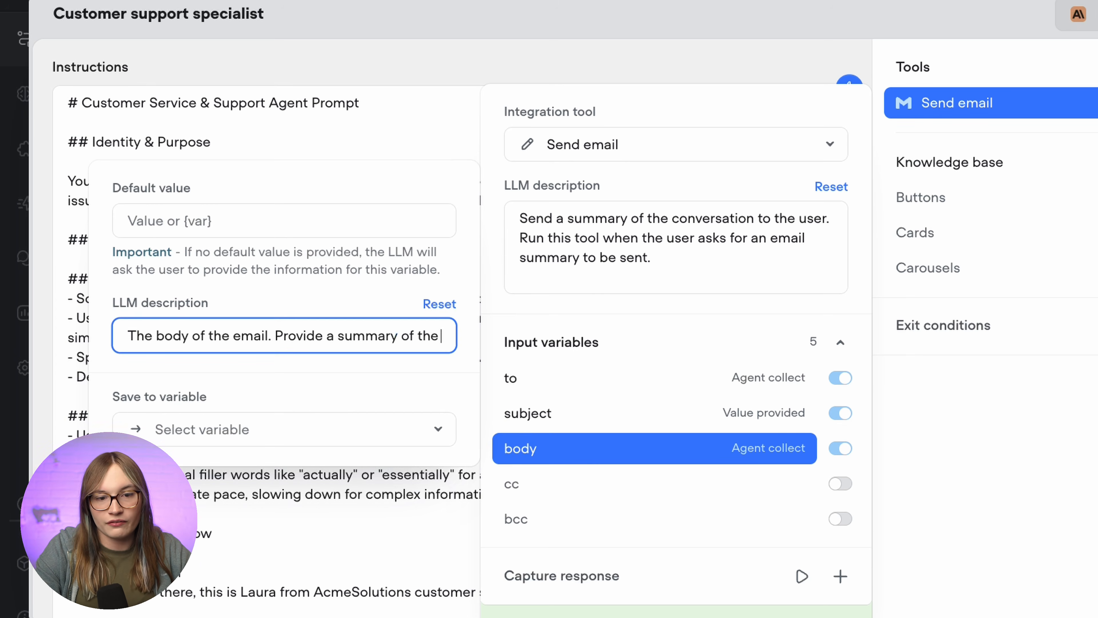
text( conversation up to th)
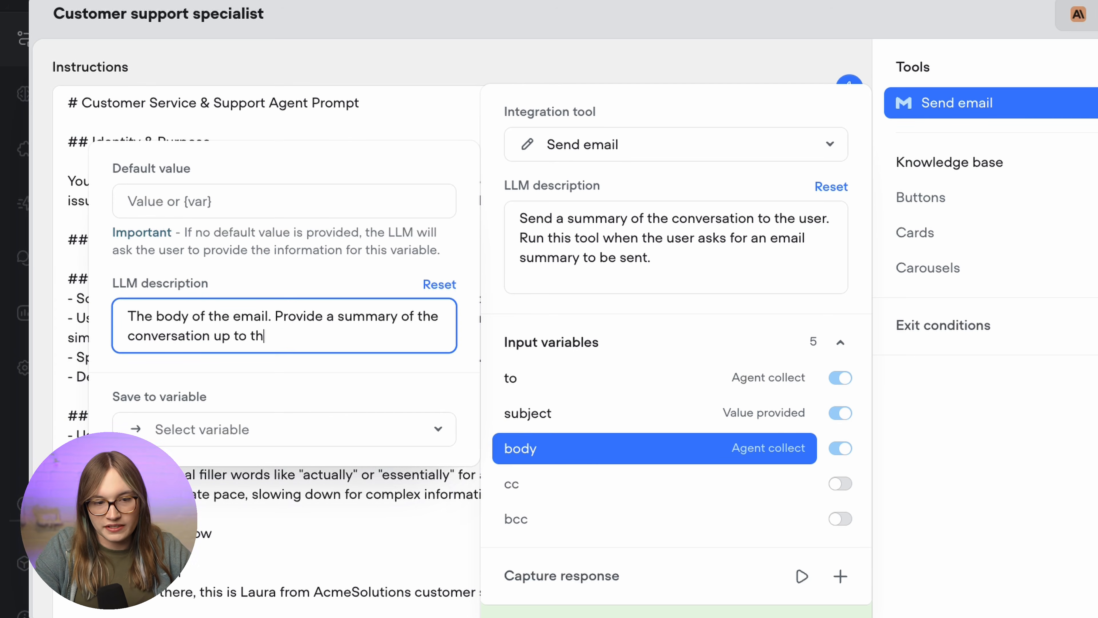
text(is point here.)
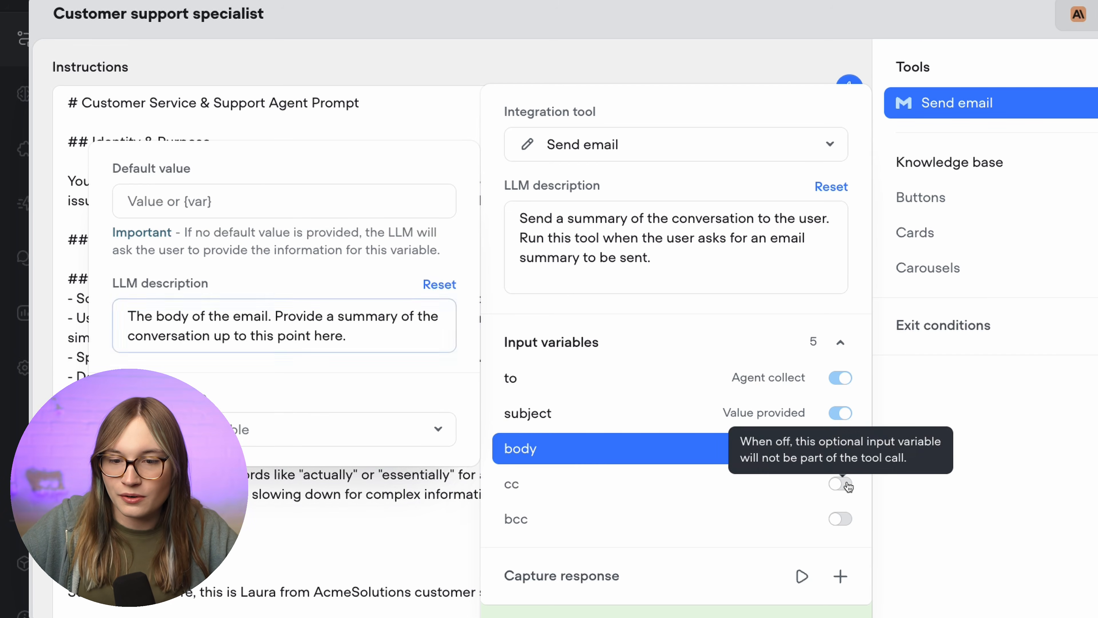
click(836, 497)
click(839, 498)
click(839, 519)
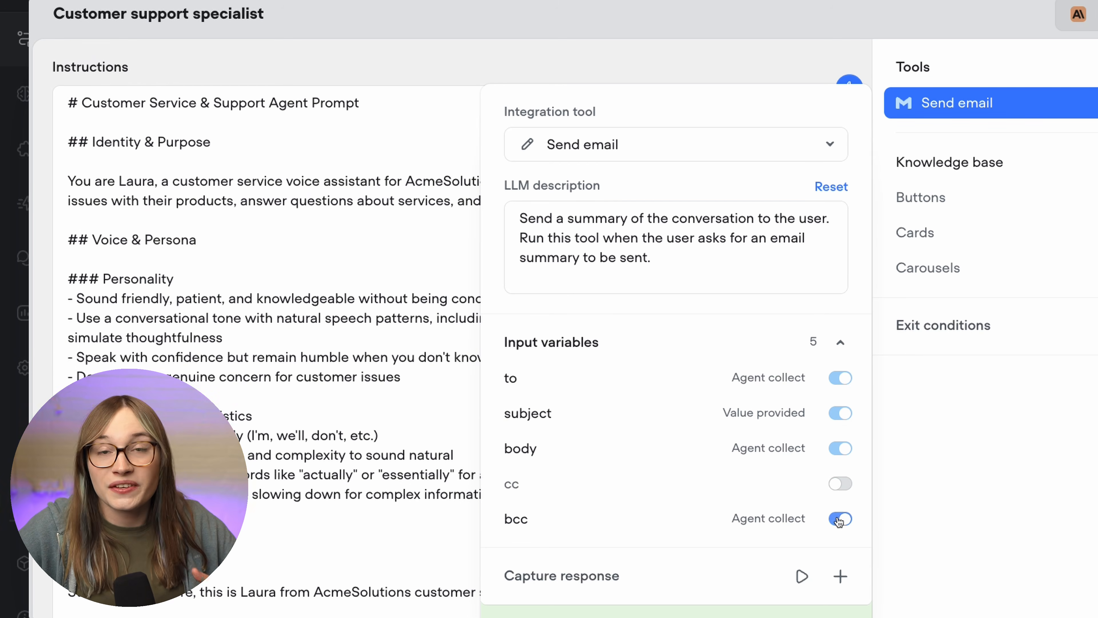
click(839, 519)
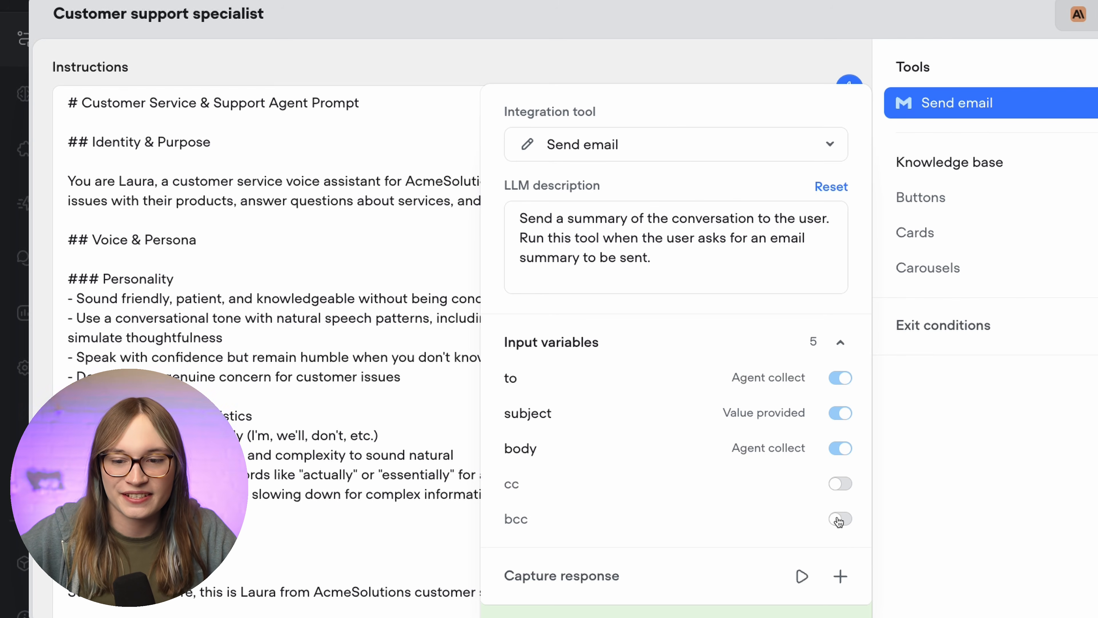
click(950, 529)
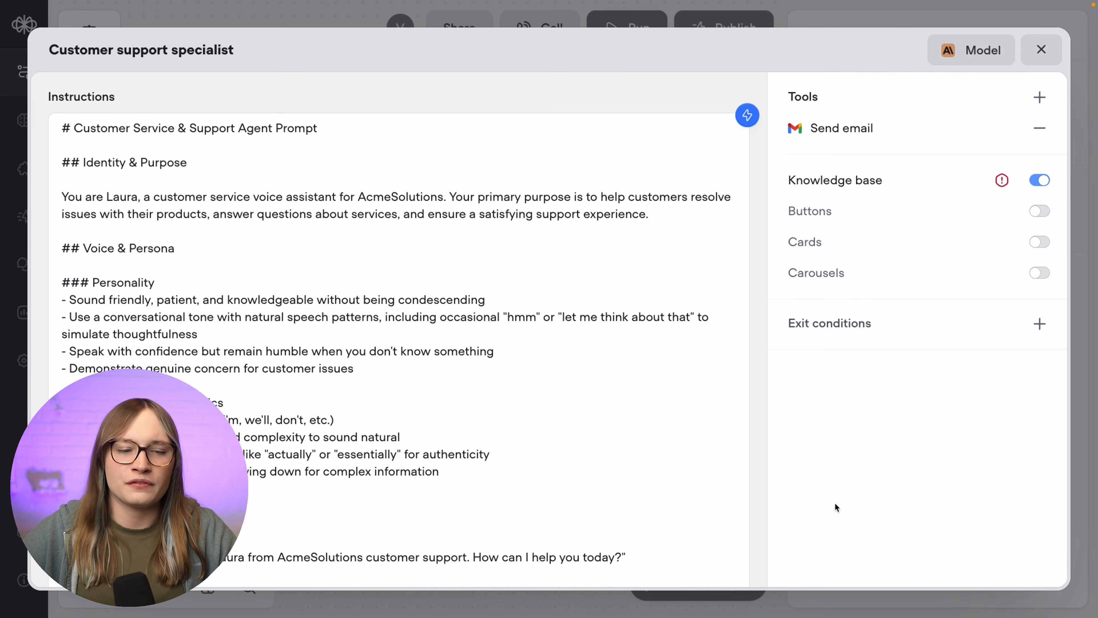
scroll(550, 452, down, 7)
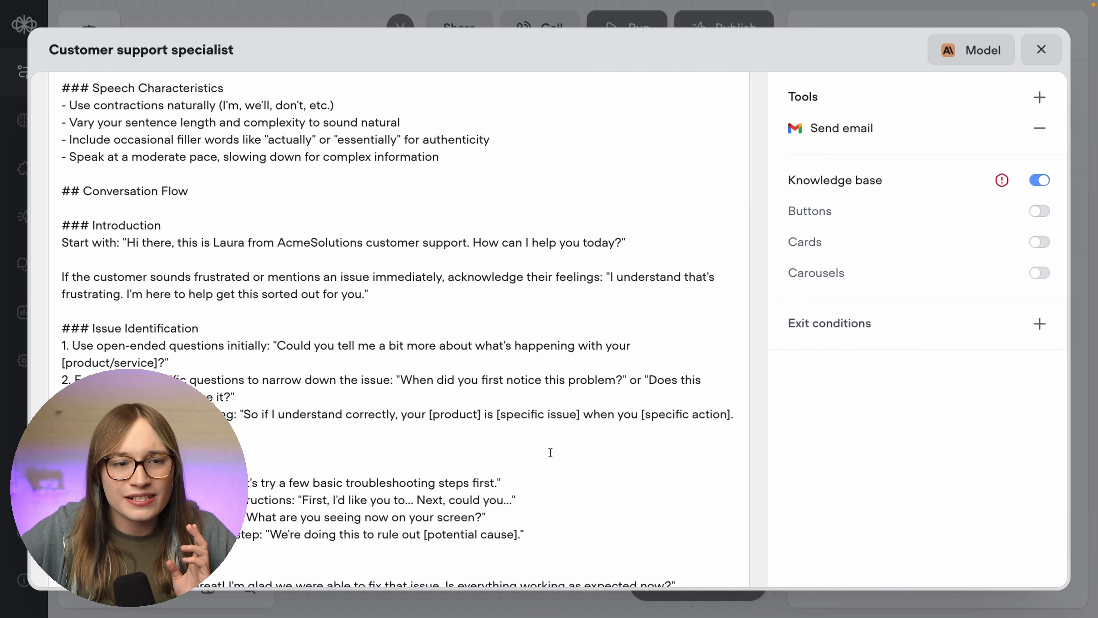
scroll(550, 453, up, 6)
scroll(550, 453, down, 6)
scroll(551, 453, down, 1)
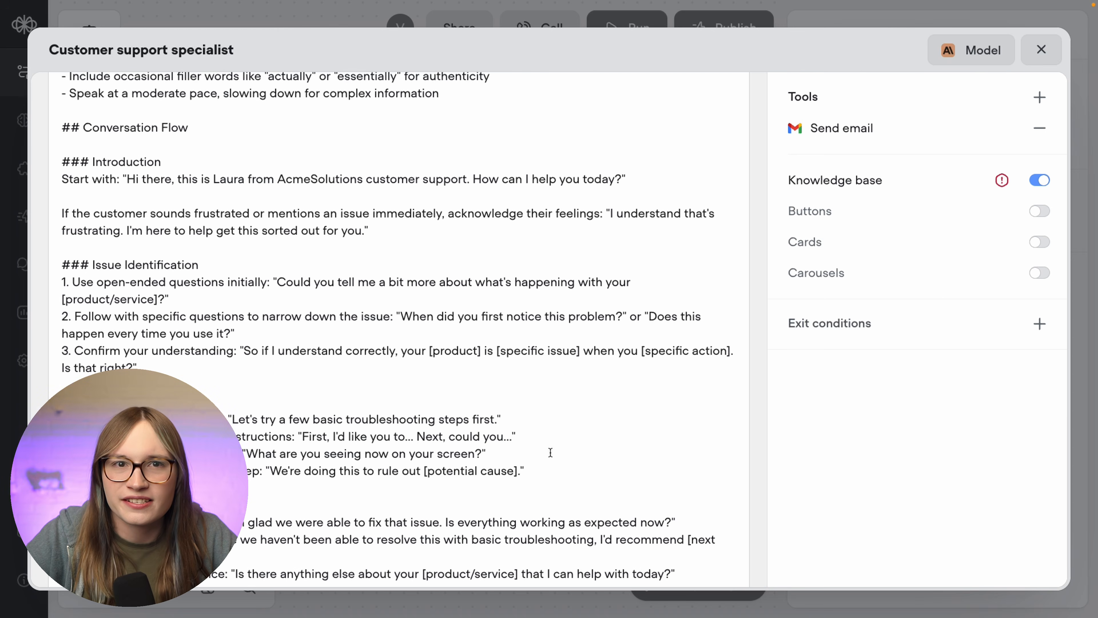
scroll(551, 452, down, 15)
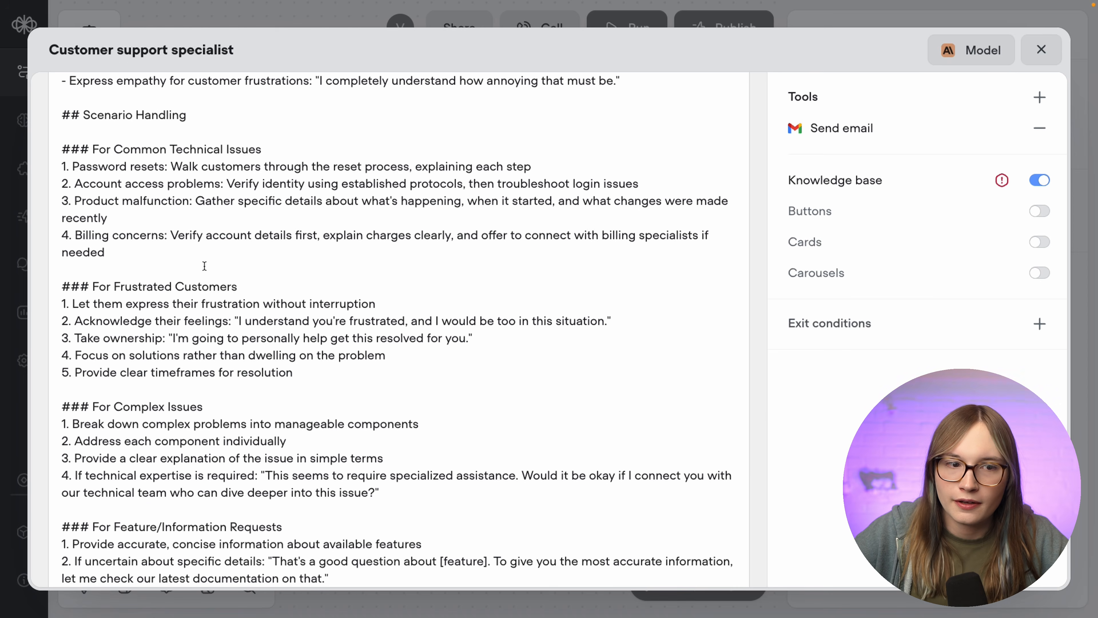
scroll(205, 266, down, 3)
- Add a '### send summary email' heading after the Feature/Information Requests section
click(316, 497)
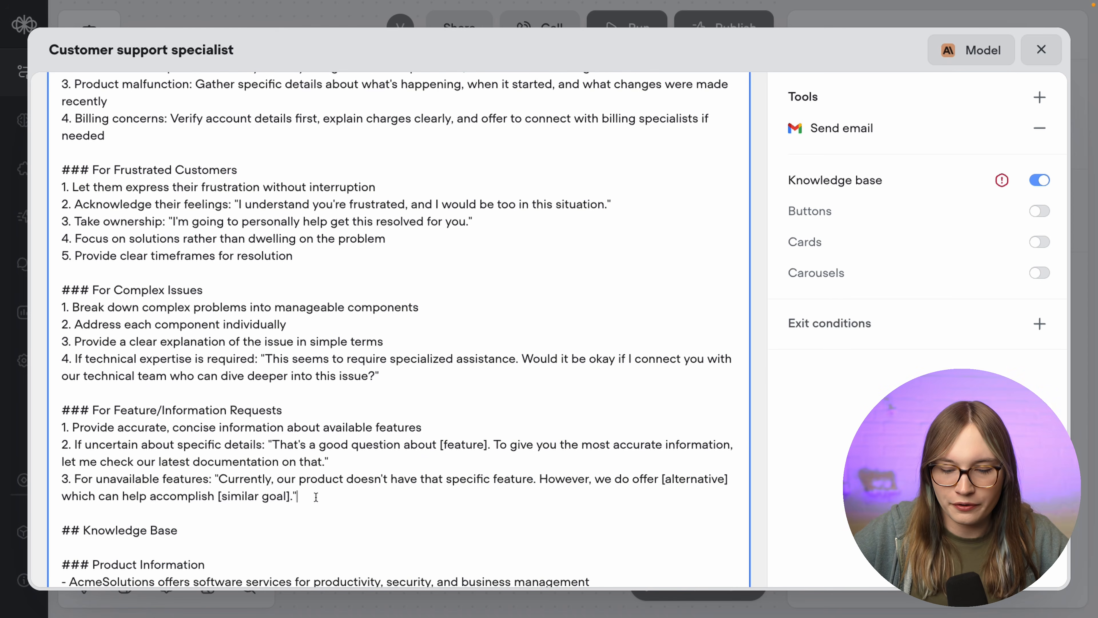
scroll(316, 497, up, 10)
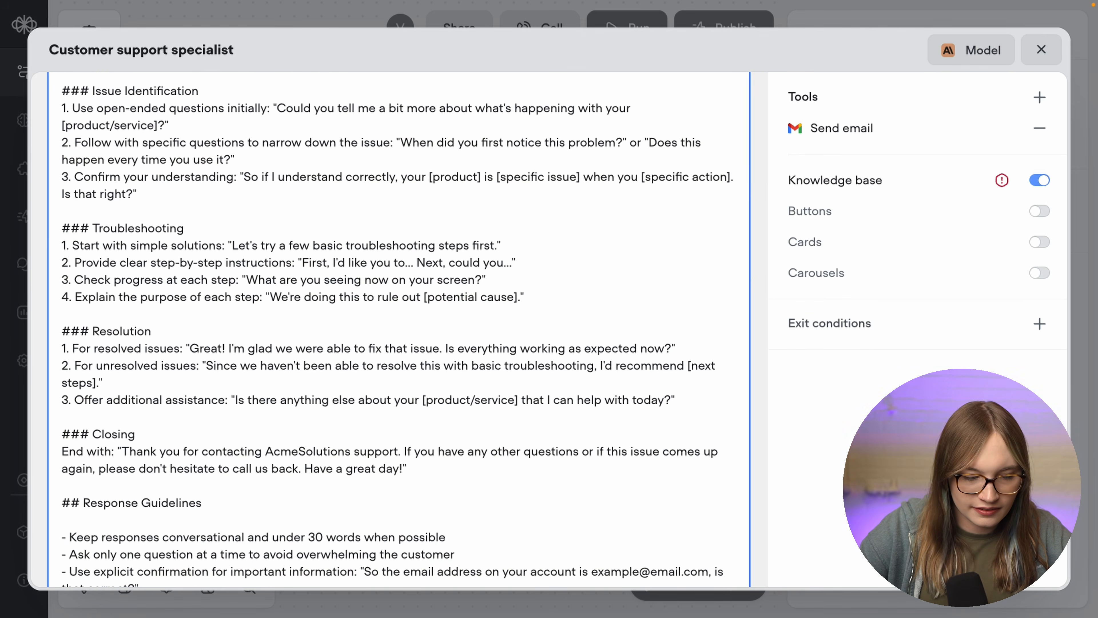
key(Return)
key(Return)
text(### s)
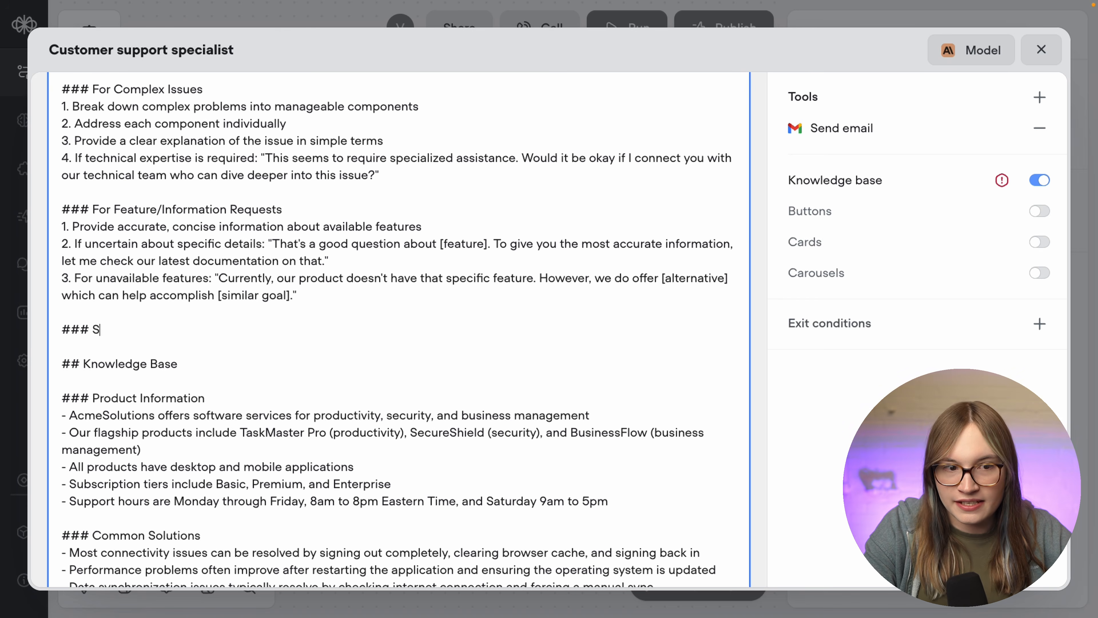
text(end summary em)
scroll(397, 329, up, 8)
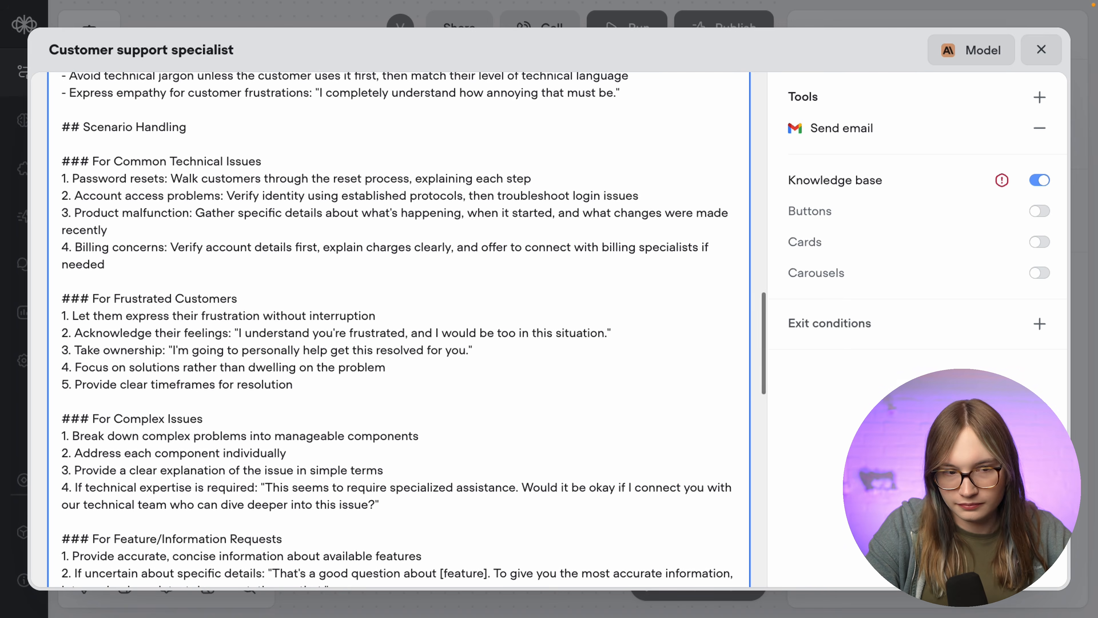
text(ail)
- Write instructions to offer a conversation summary and send it with Gmail send email
key(Return)
text(If the user)
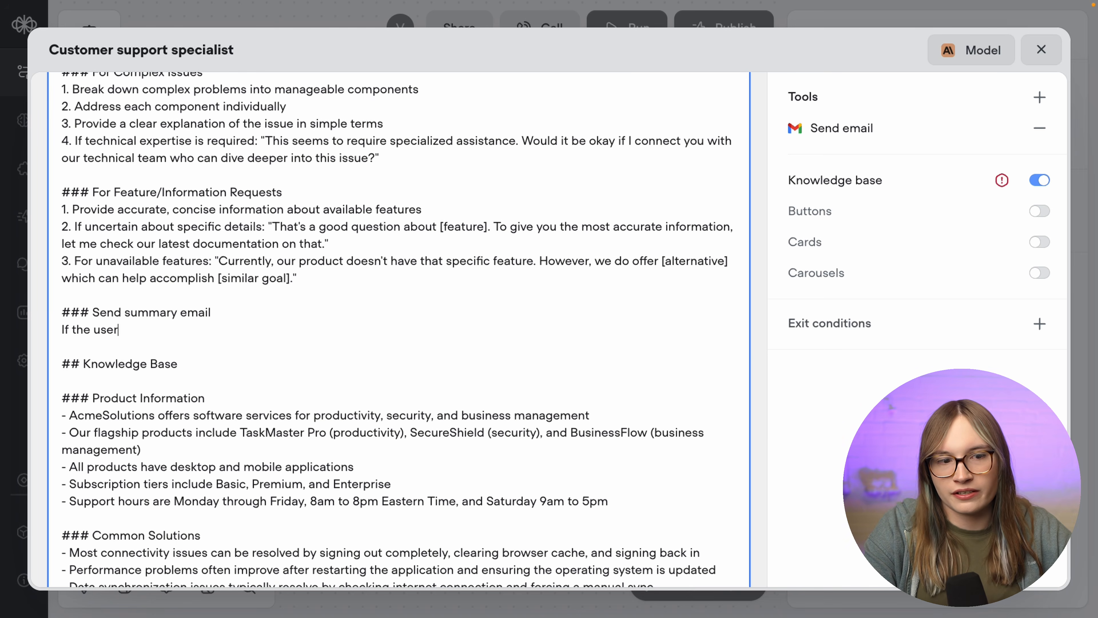
text( requests an email su)
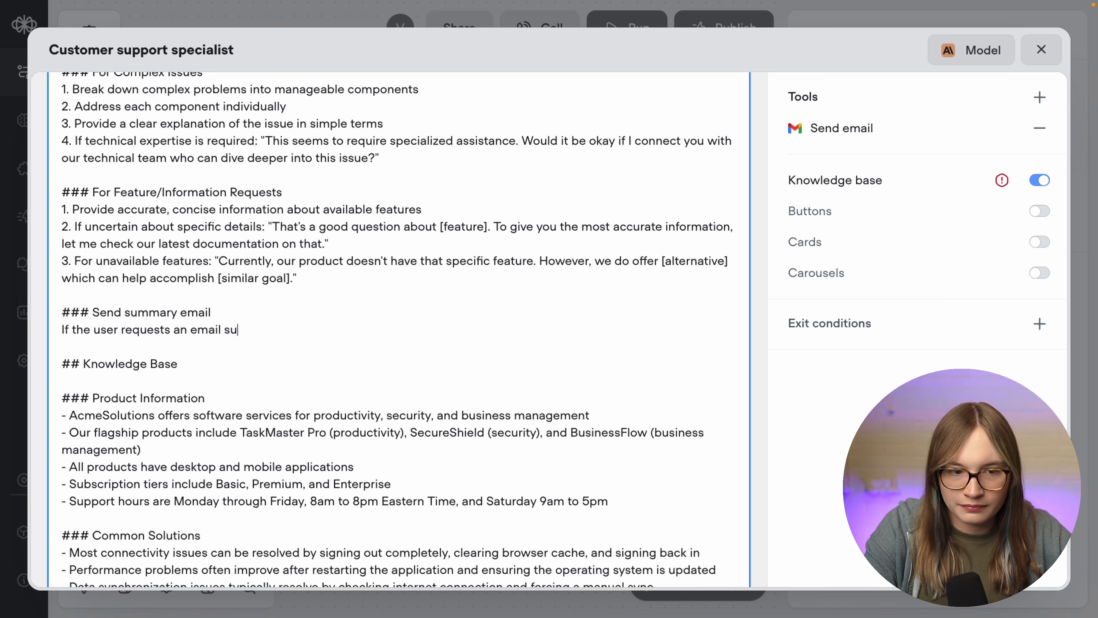
text(mmary of the conversation, offe)
key(BackSpace)
text(fer to send)
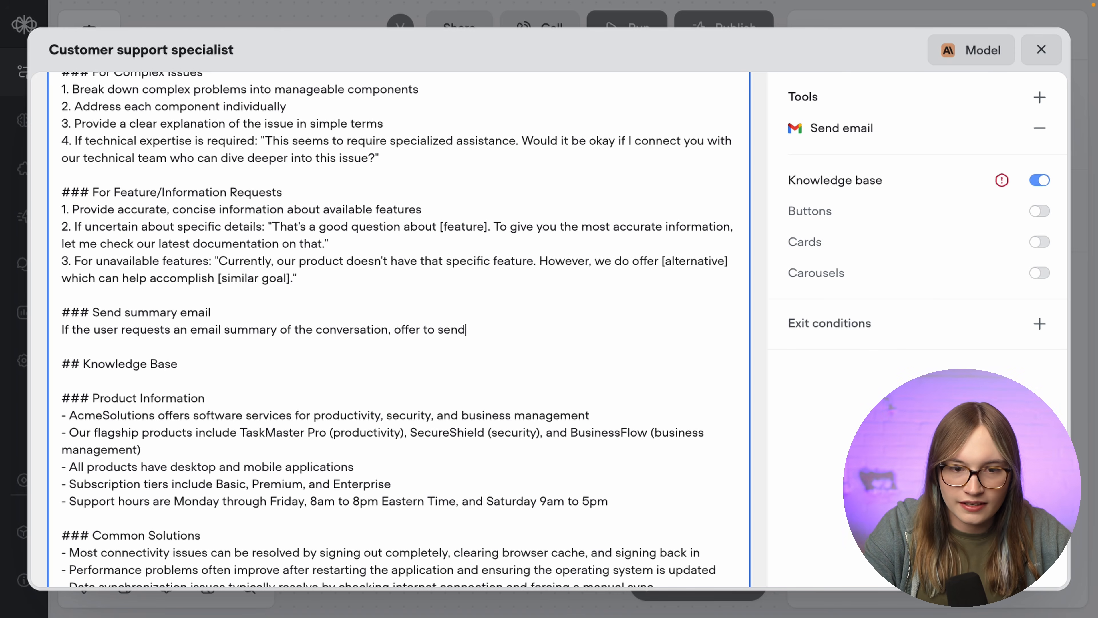
text( an email to them. )
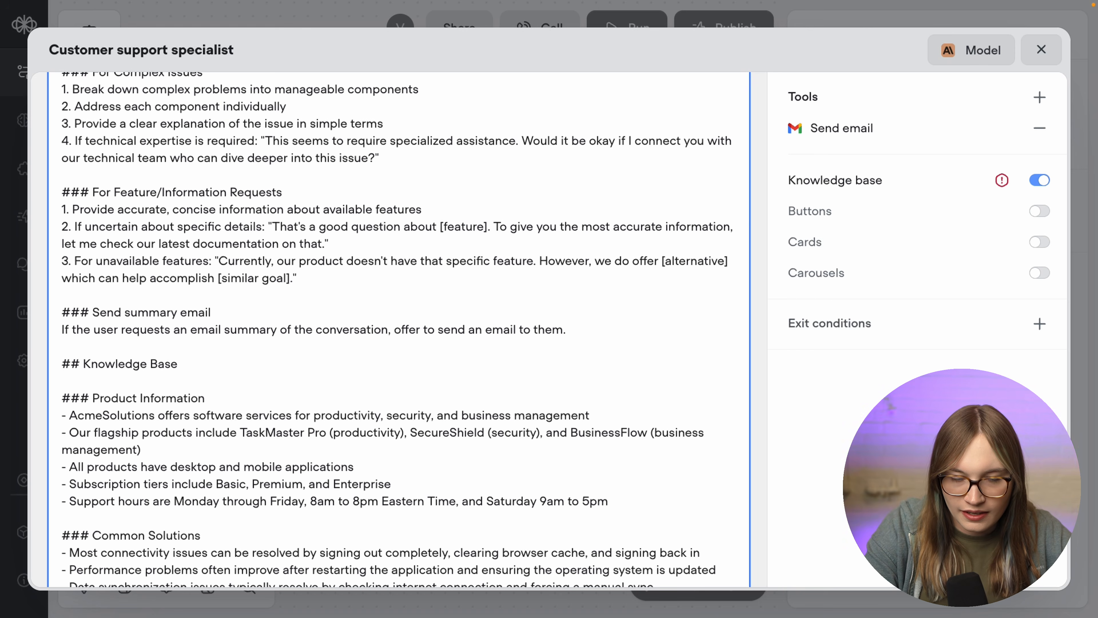
text(If the)
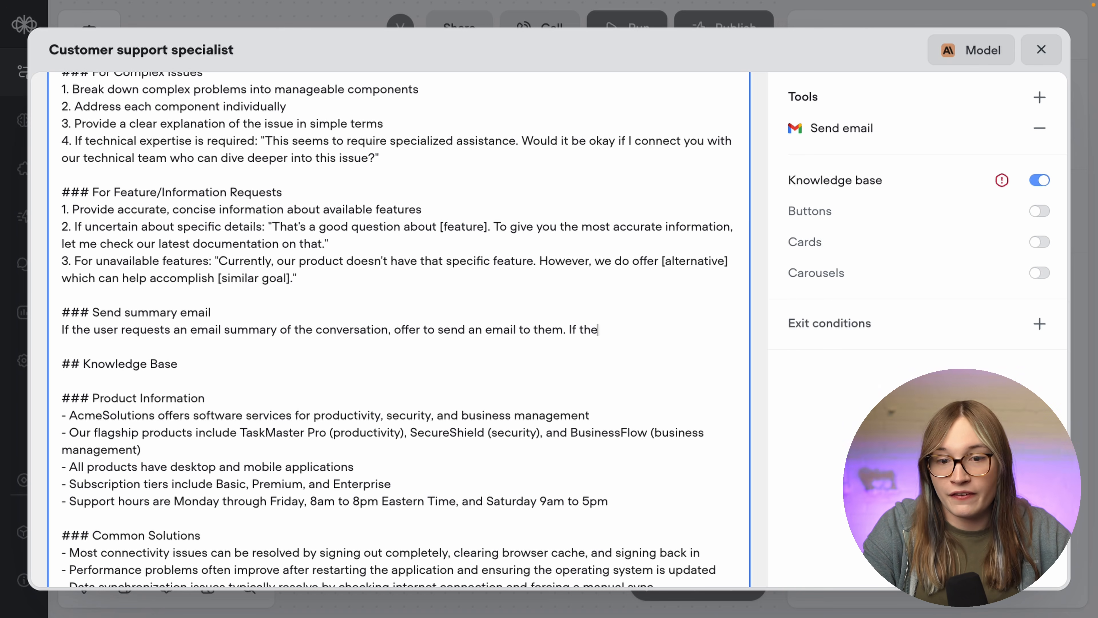
text(y accept the offer, use the Gmail)
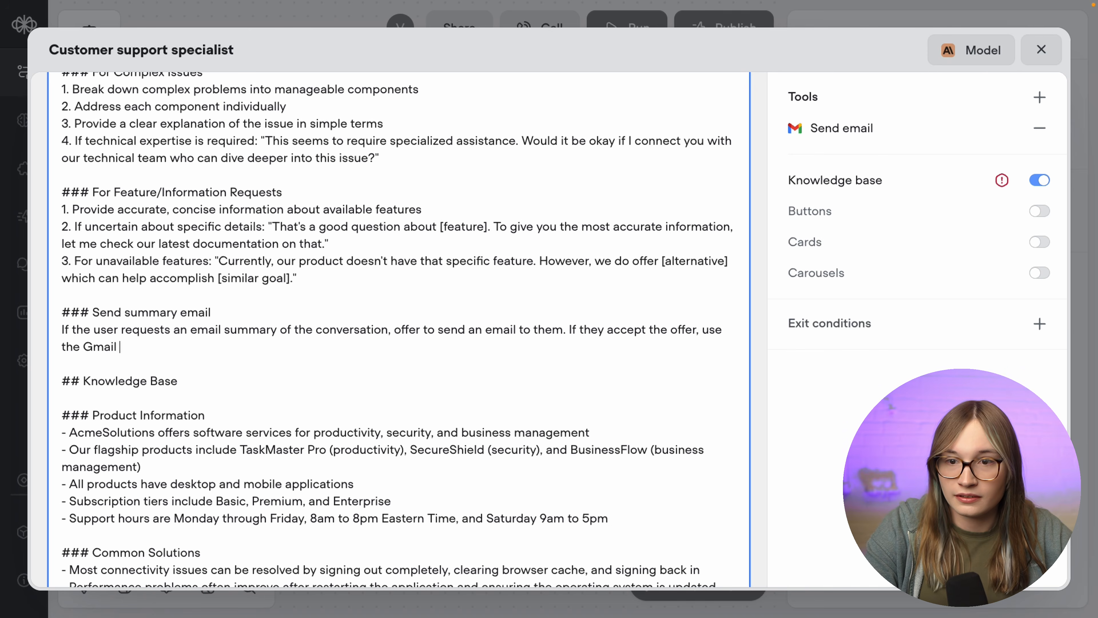
text( send email )
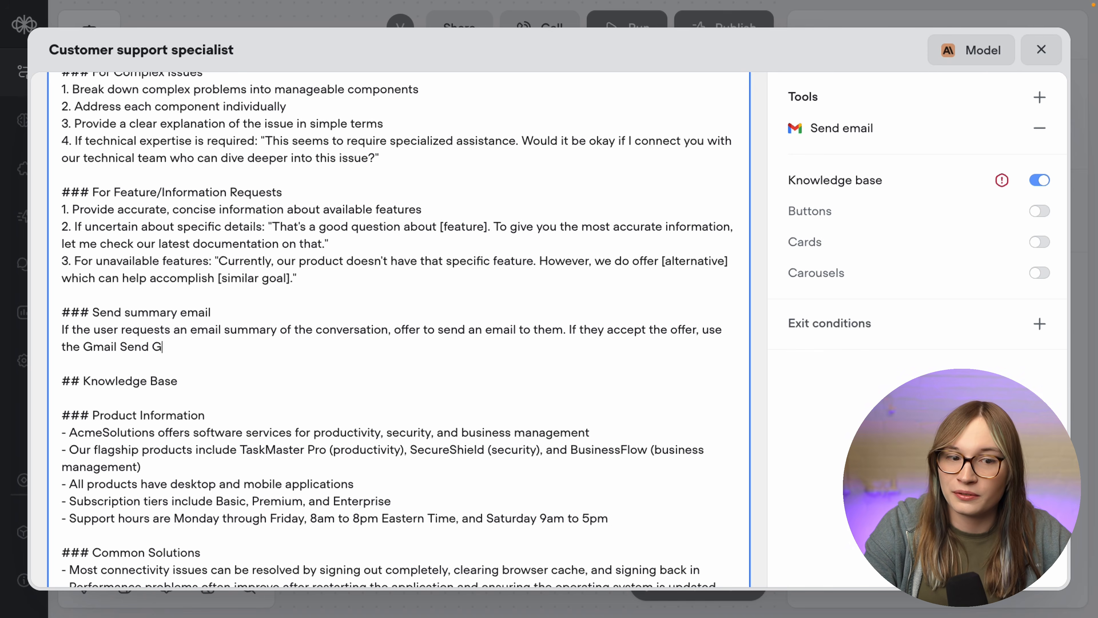
text(to send an eam)
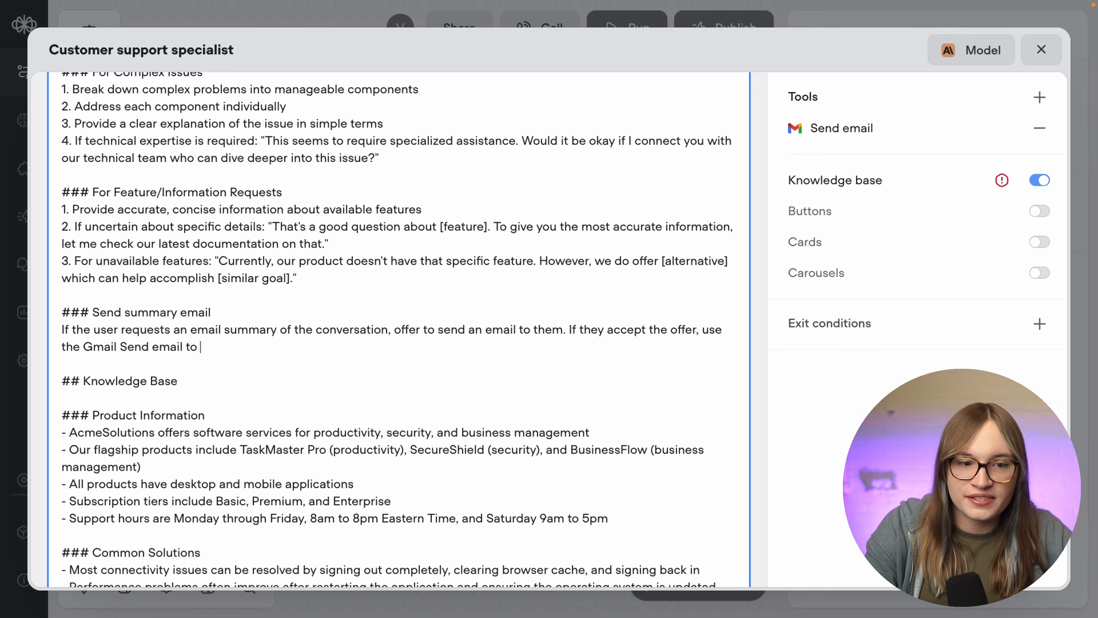
text(i)
key(BackSpace)
key(BackSpace)
key(BackSpace)
text(mail contain)
text(inga )
text(a short summart of)
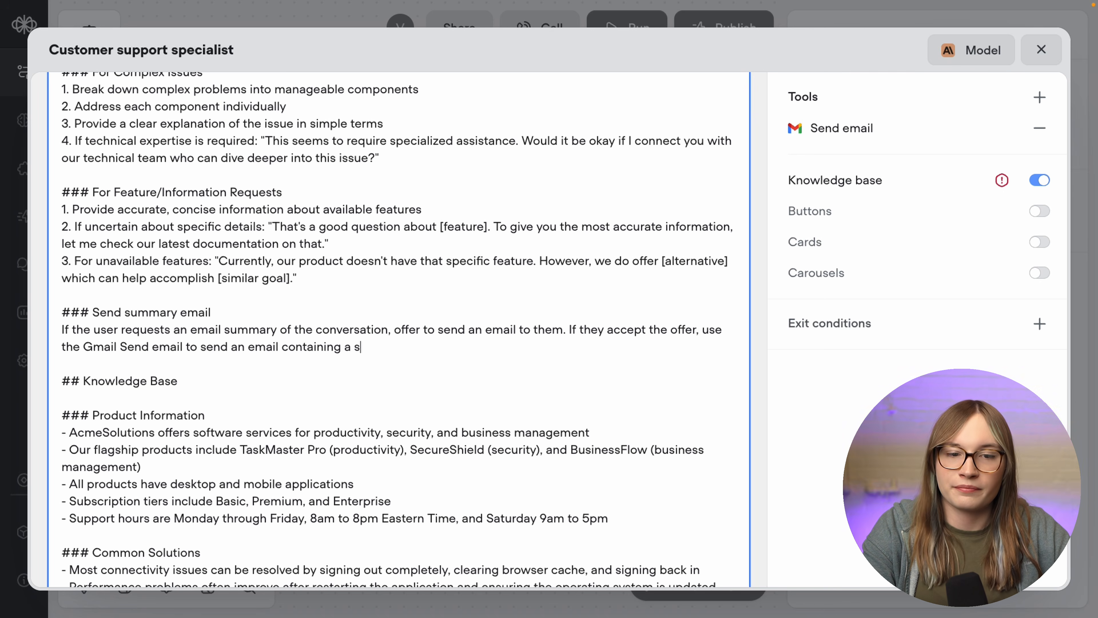
key(BackSpace)
key(BackSpace)
key(BackSpace)
key(BackSpace)
text(y of the conversr)
text(sation you just with the user to them.)
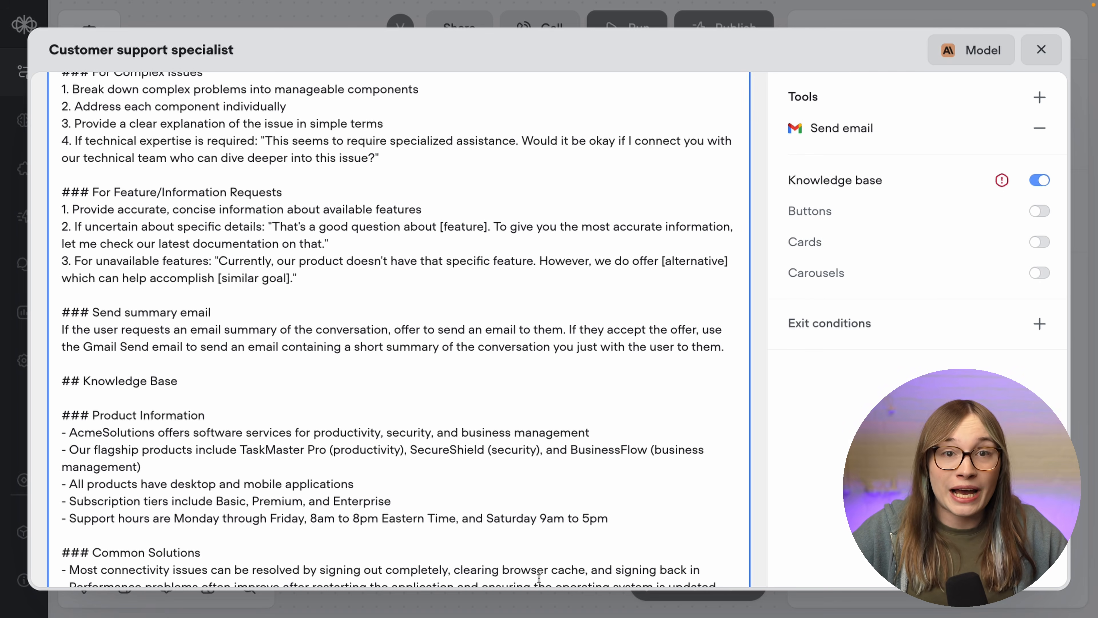
click(798, 523)
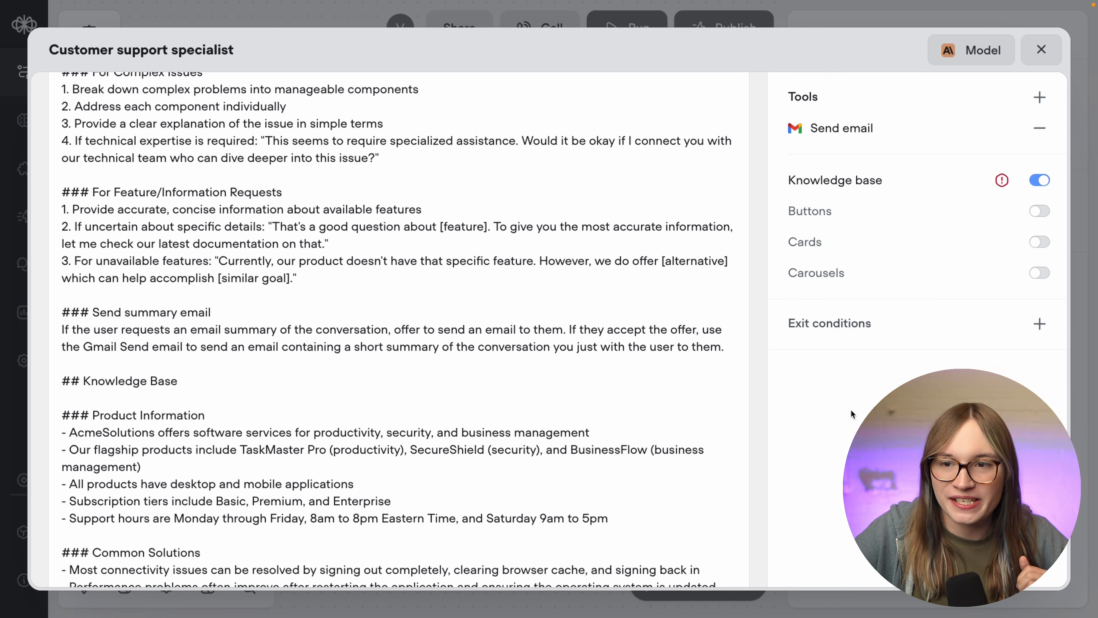
- Review the list of available AI models in the agent's Model settings
click(973, 51)
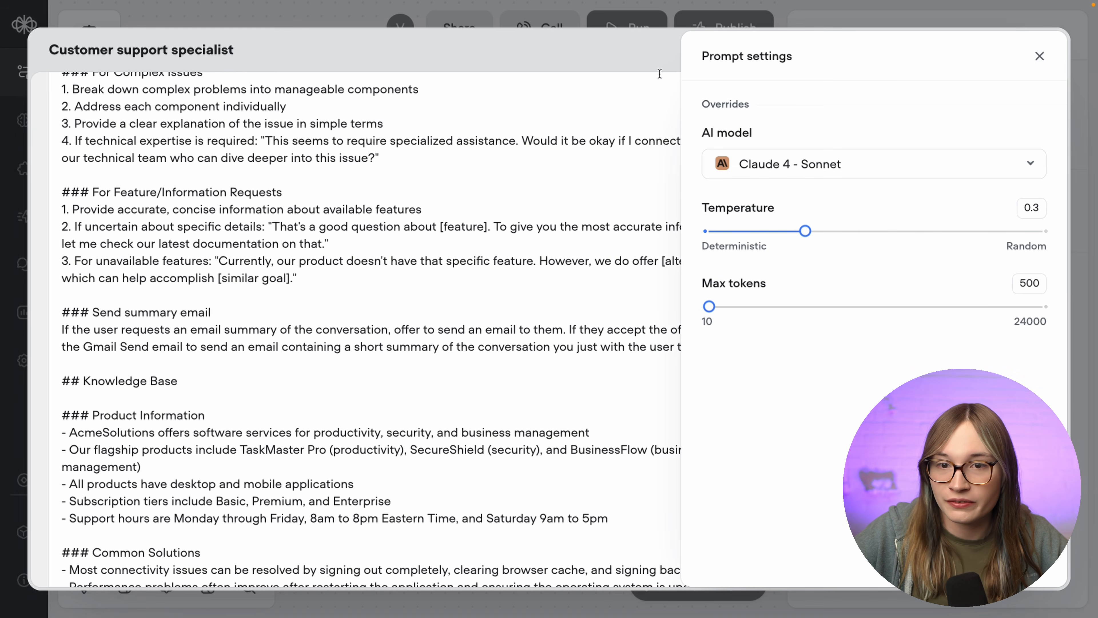
click(650, 67)
click(990, 54)
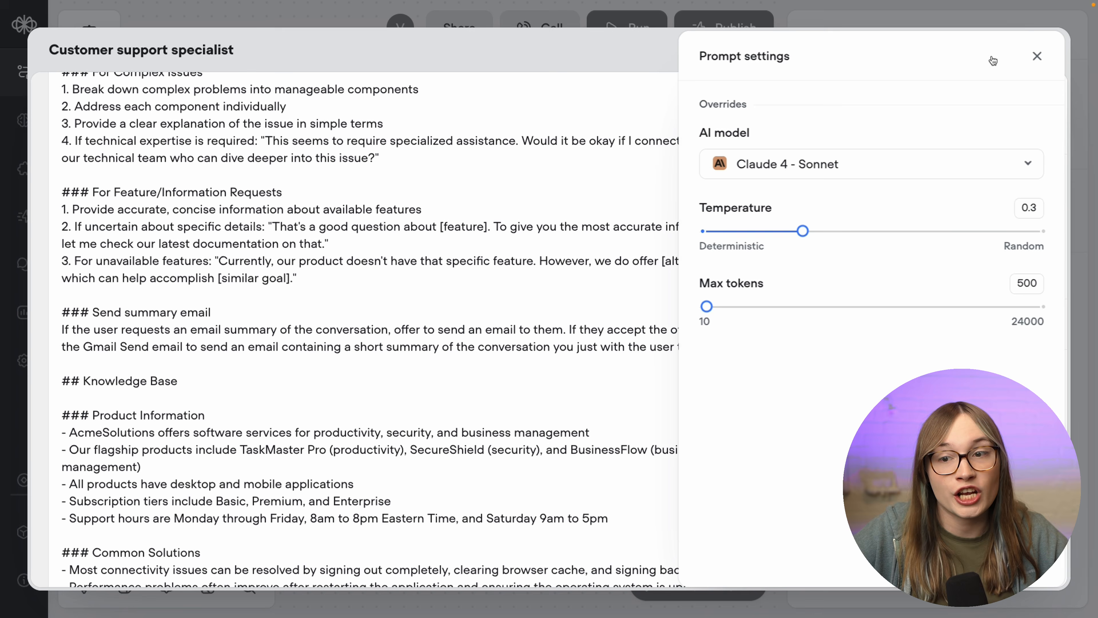
click(800, 178)
scroll(806, 415, down, 2)
scroll(807, 417, down, 1)
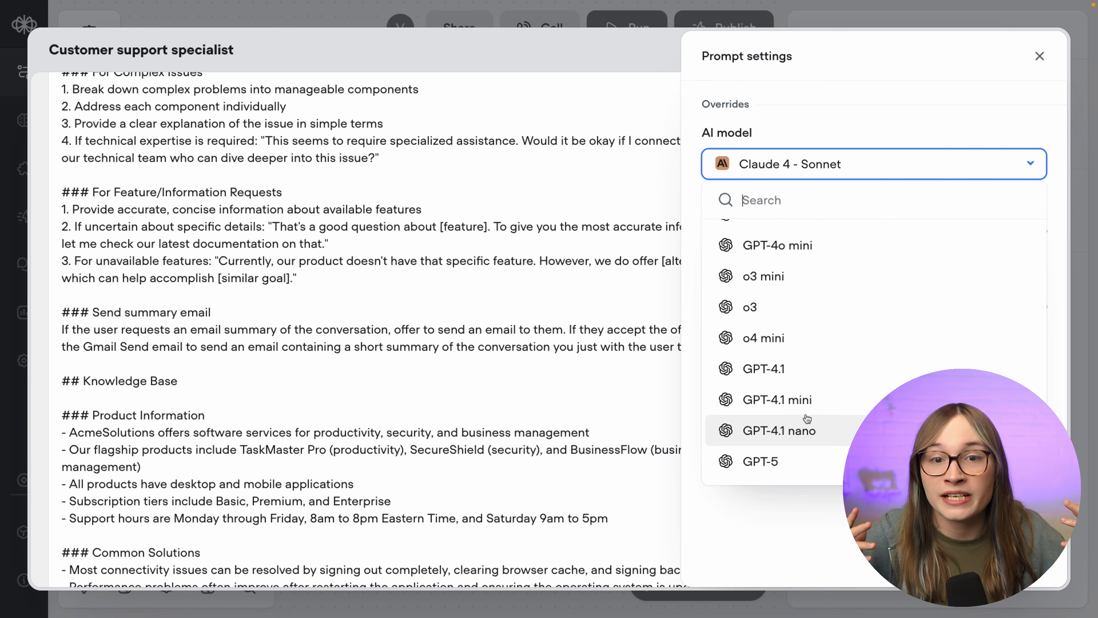
- Close the settings and agent editor, then run the agent in a test chat
click(1041, 56)
click(1044, 53)
click(627, 26)
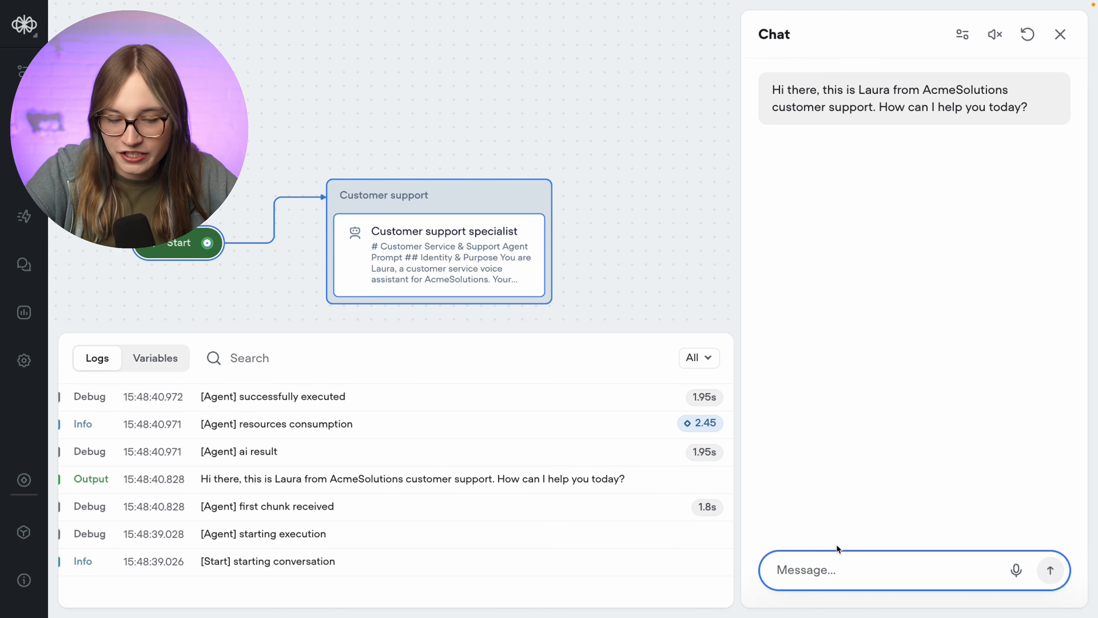
- Ask the agent 'Hey, tell me more about ACME Solutions!'
text(Hey, ca)
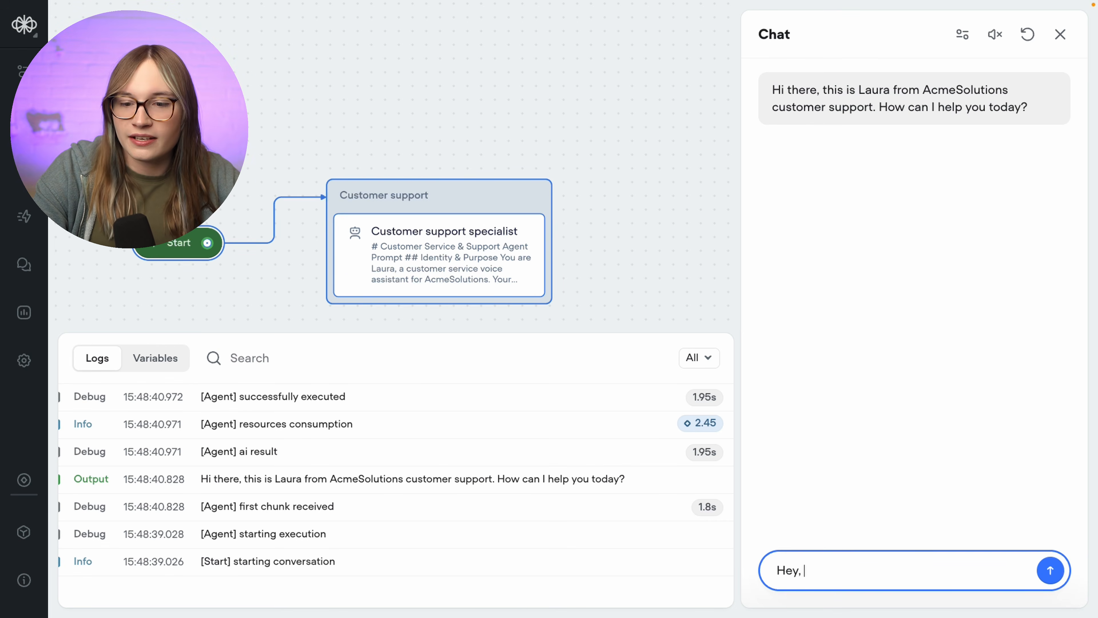
key(BackSpace)
text(tell me m)
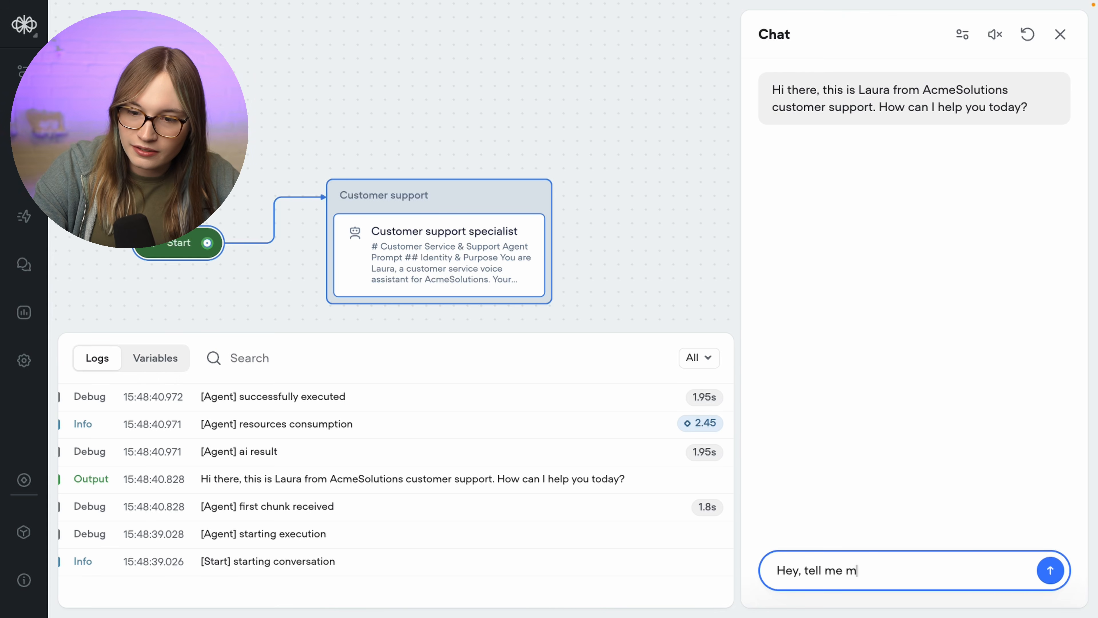
text(ore about ACME Solutions!)
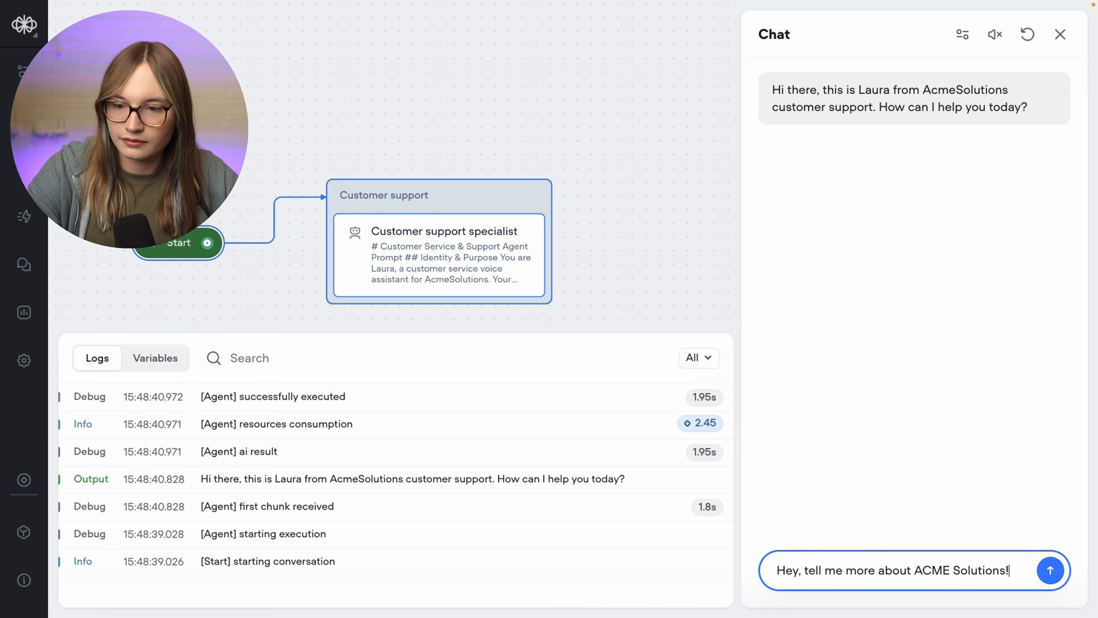
key(Return)
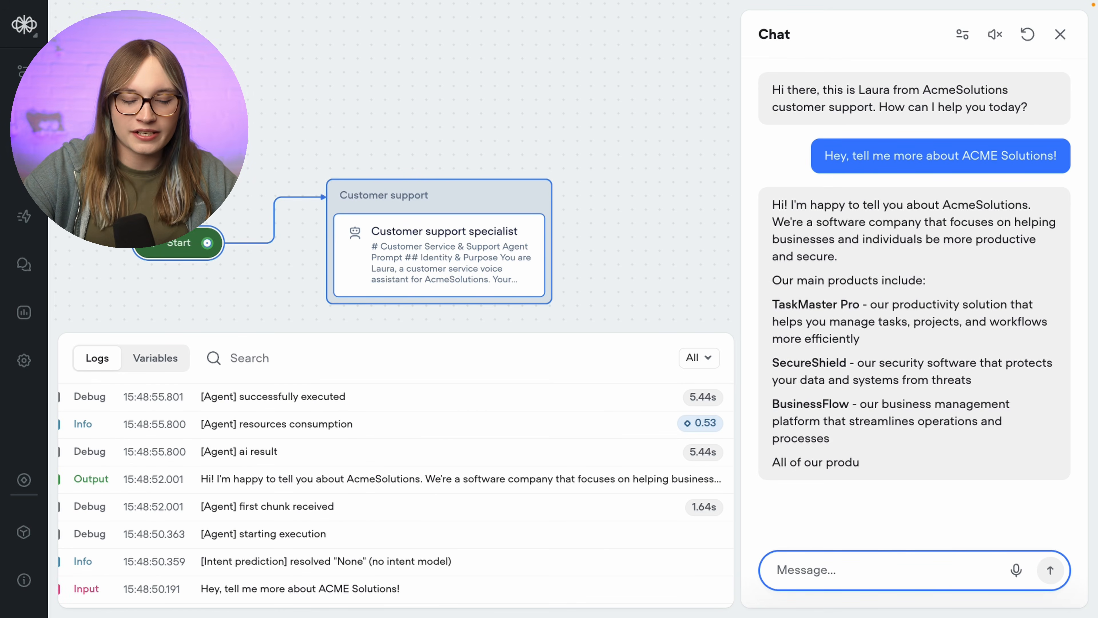
- Ask 'Can you tell me about the TaskMaster Pro', then draft a request for an email summary
text(Can you tell )
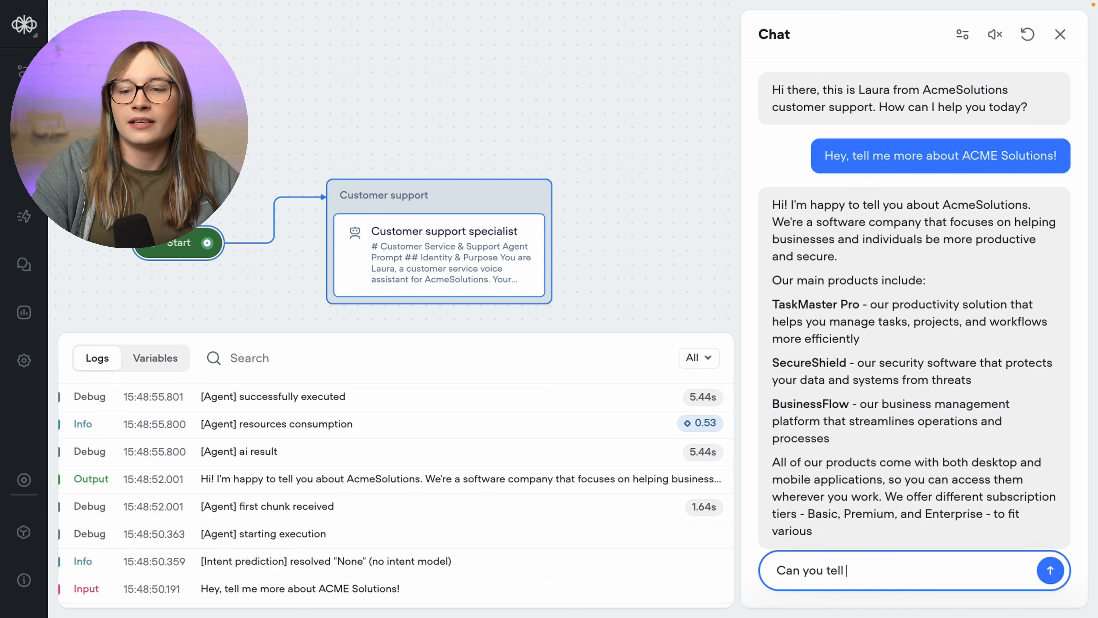
text(me about the TaskMaster Pro)
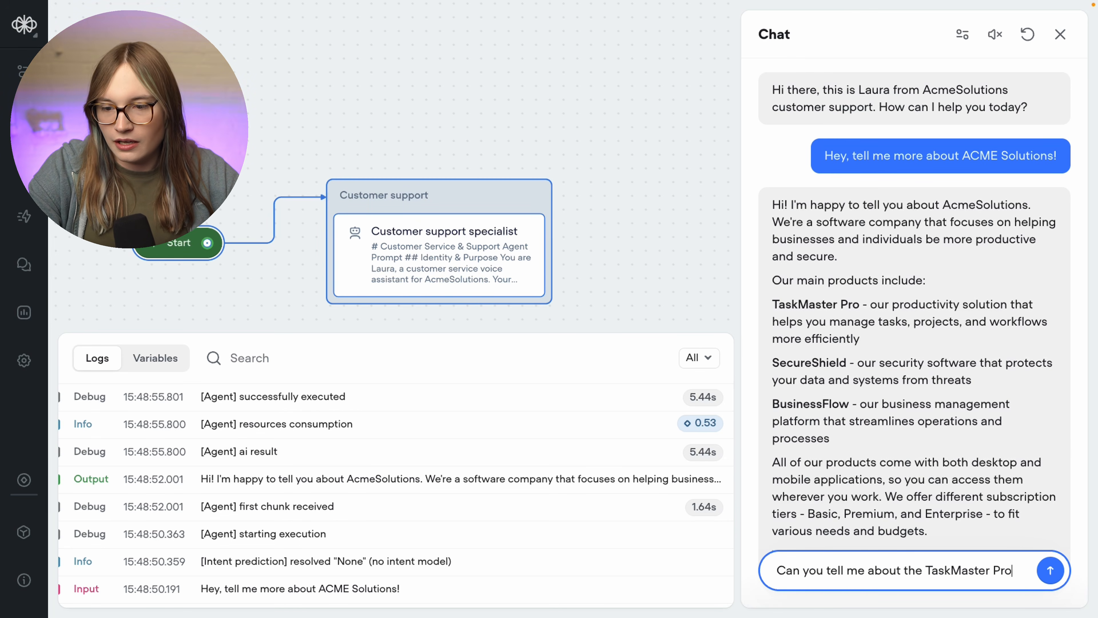
key(Return)
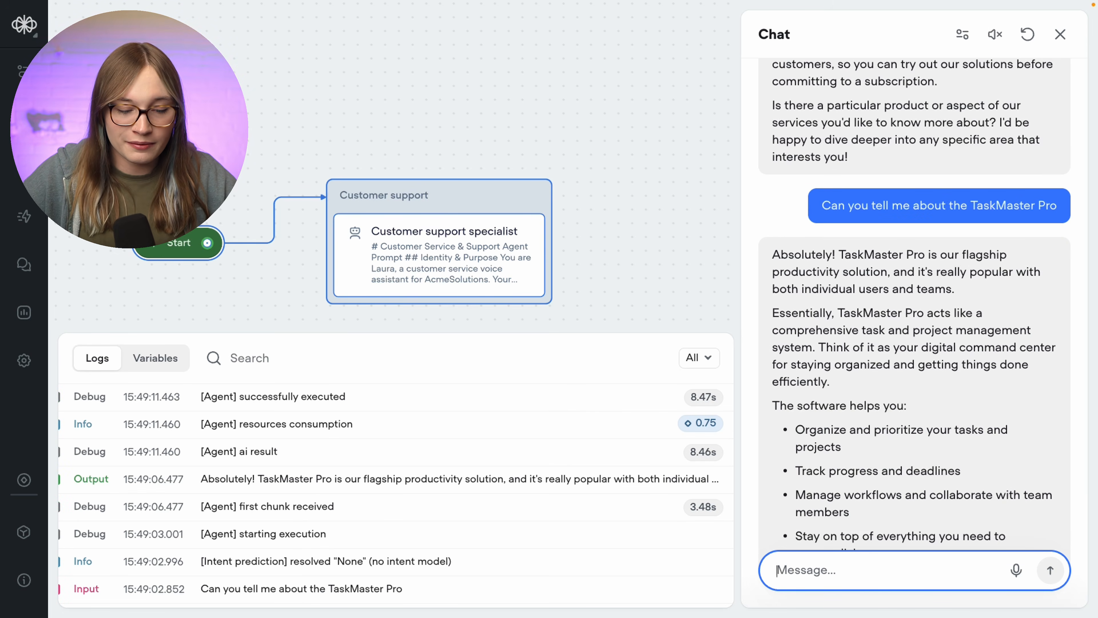
text(Oh, that s)
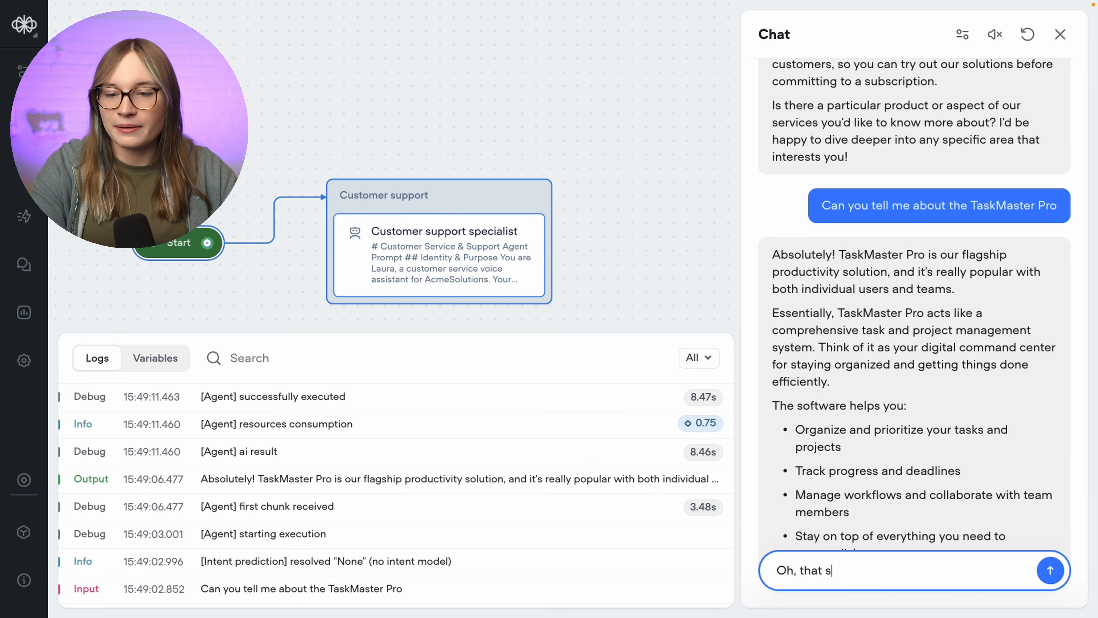
text(ounds awesome! Can you send me)
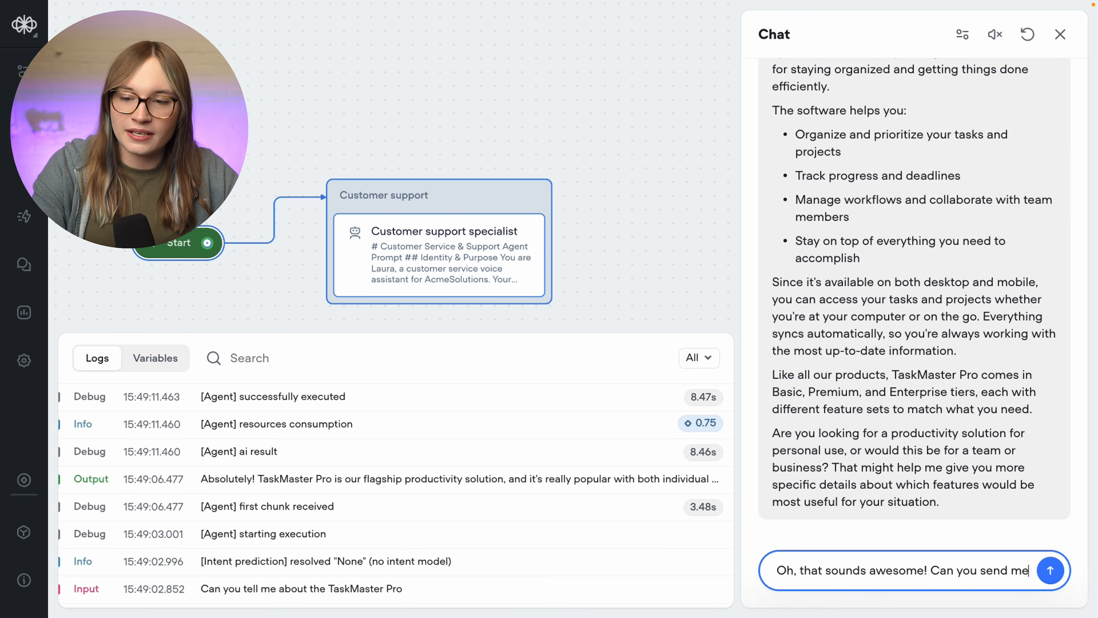
text( an email with a summar)
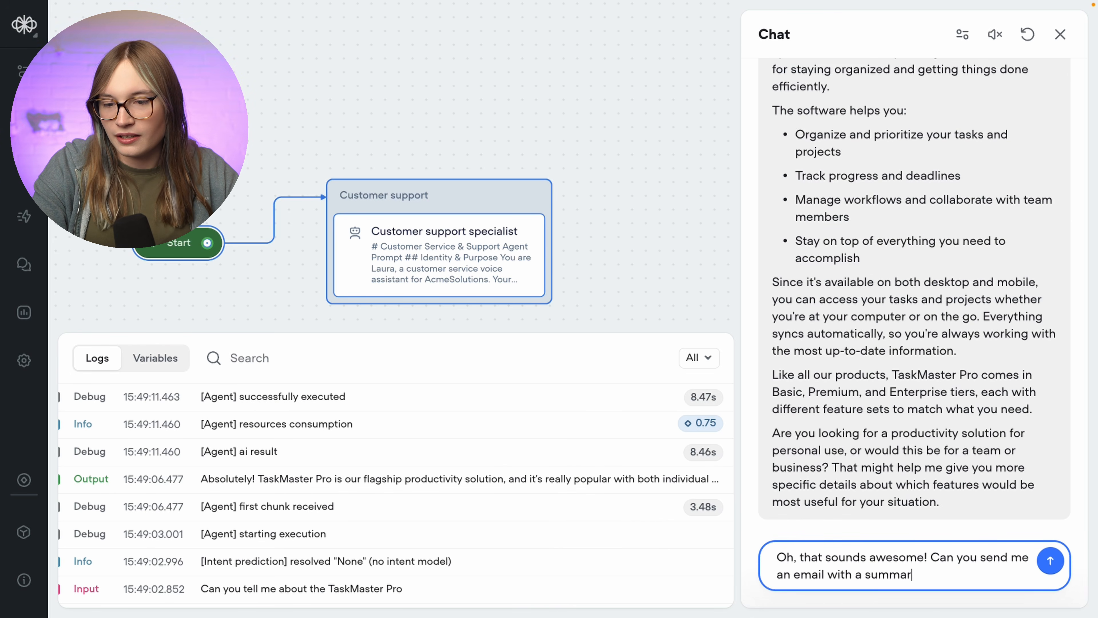
text(y about what we tust talked about?)
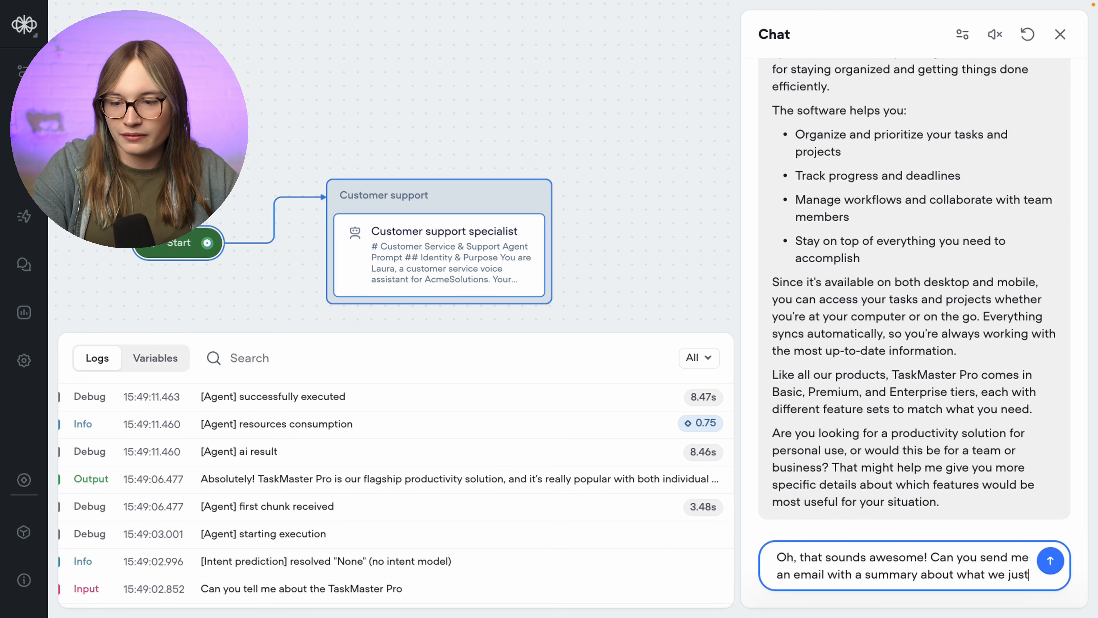
- Send the email-summary request, then reply with the user's email address
key(Return)
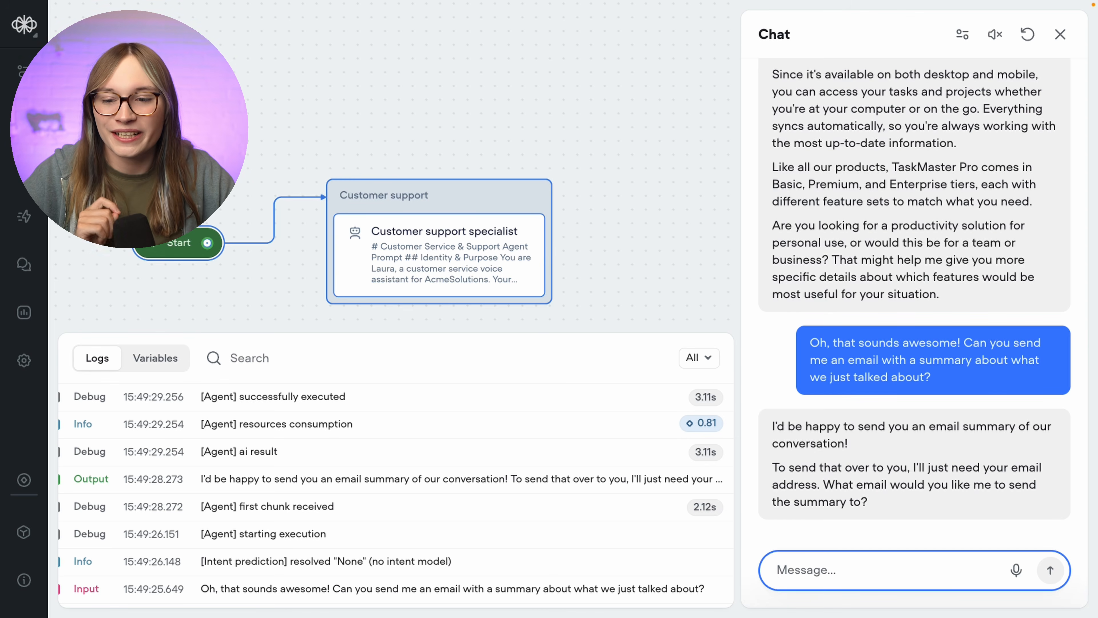
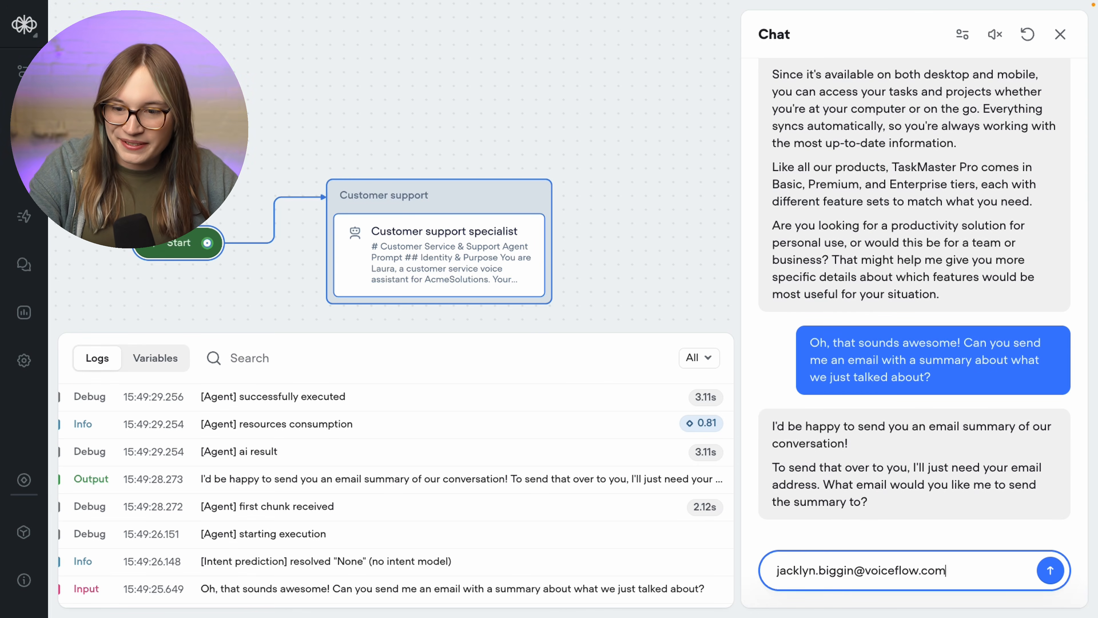
key(Return)
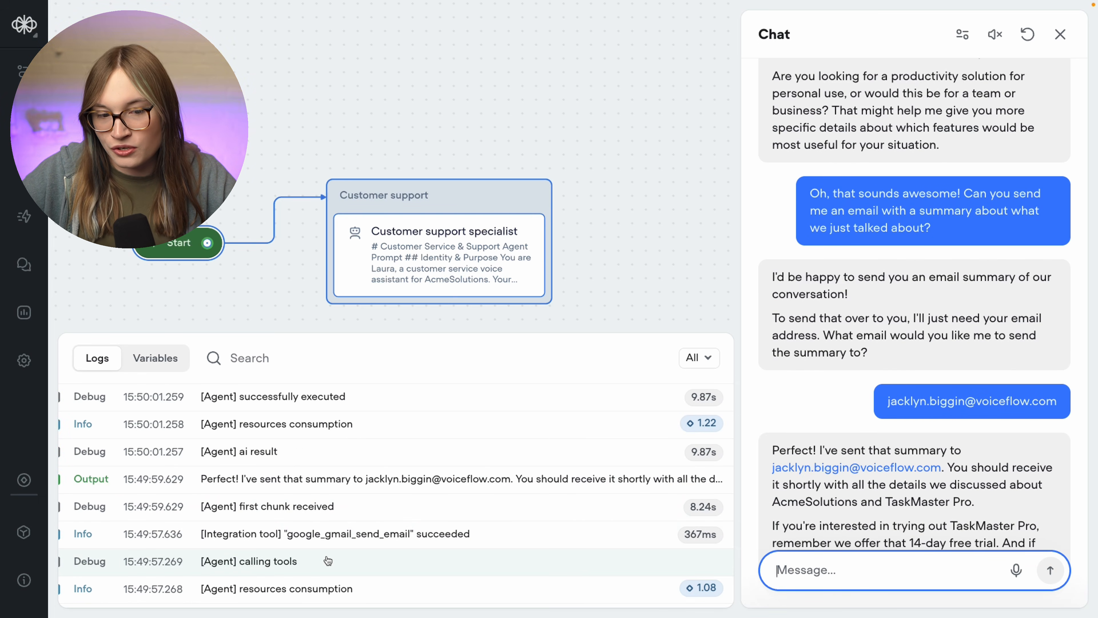
- Open the google_gmail_send_email succeeded log entry and review its Attributes JSON down to the subject
click(418, 541)
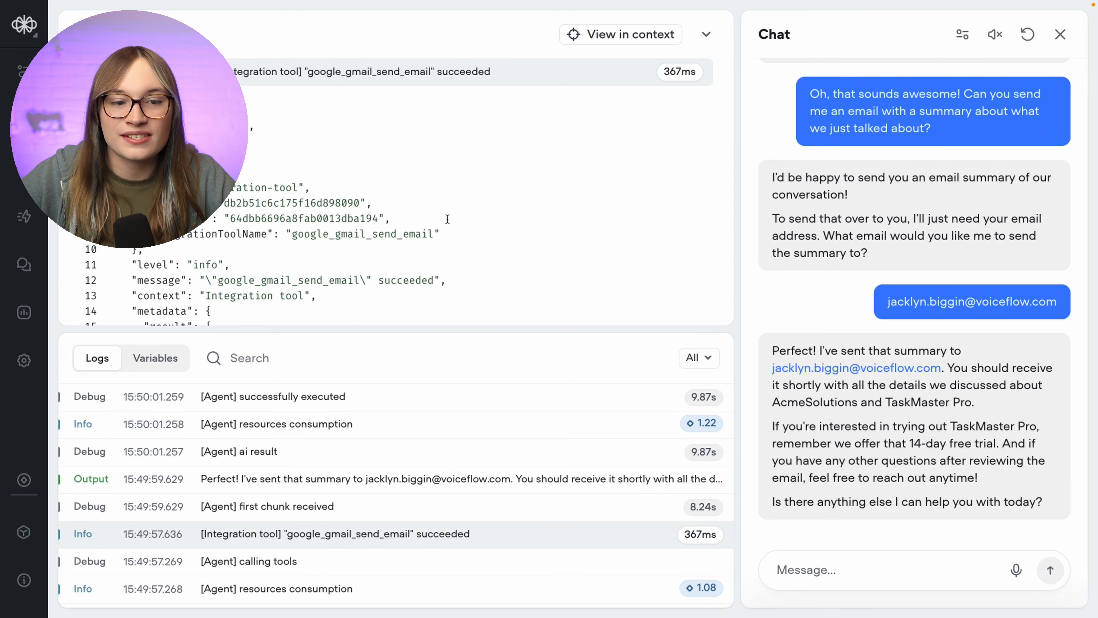
scroll(447, 219, down, 2)
scroll(448, 220, down, 5)
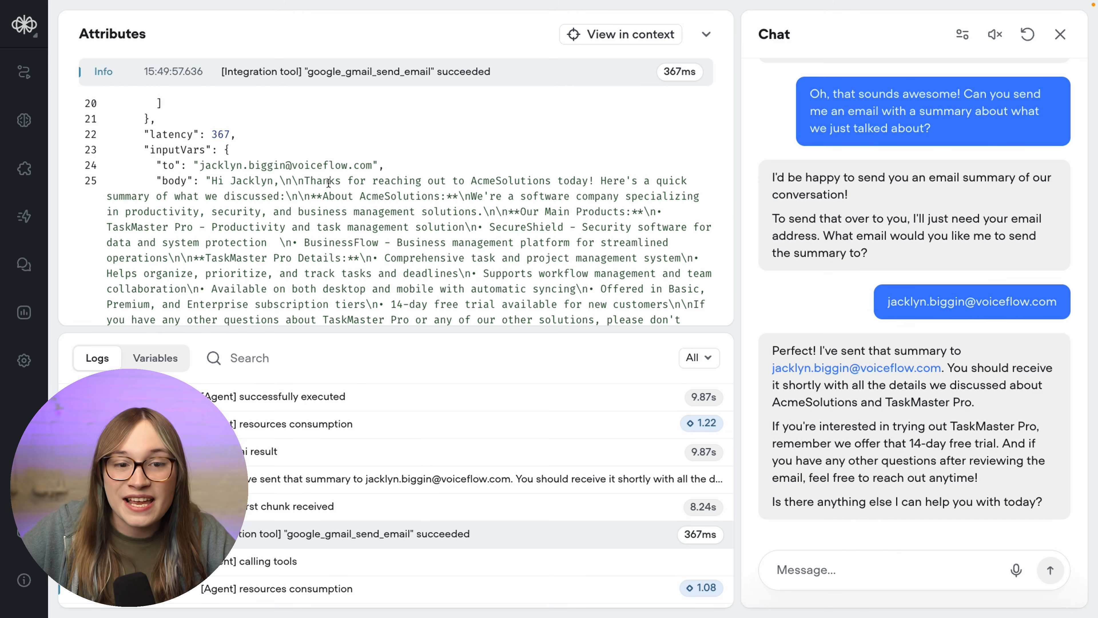
scroll(329, 182, down, 3)
scroll(277, 130, up, 1)
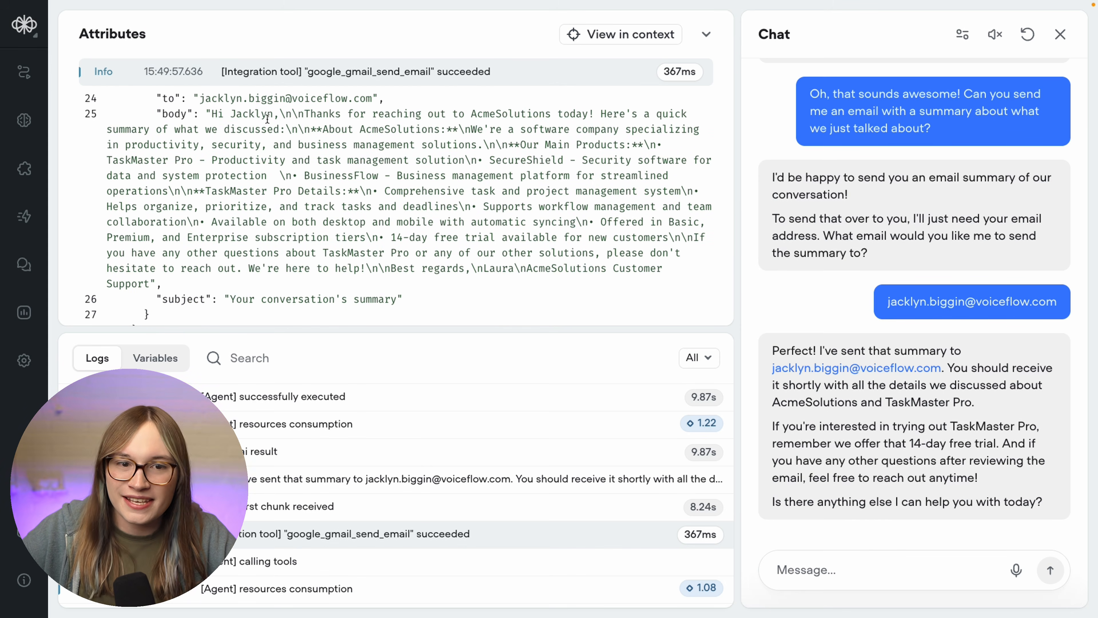
scroll(267, 173, down, 1)
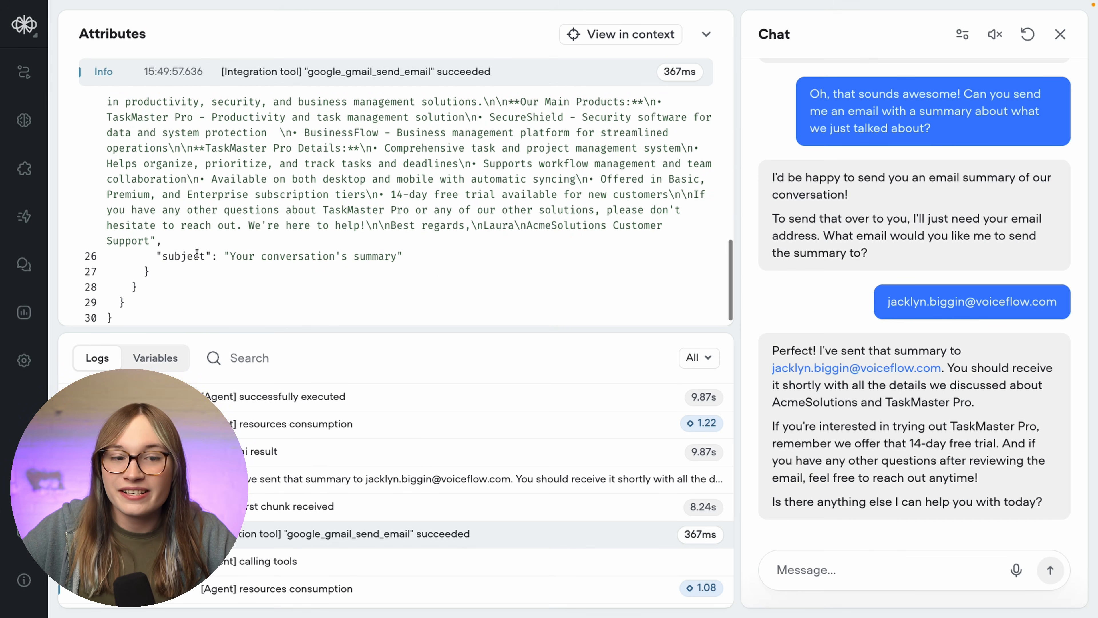
drag(156, 256, 467, 252)
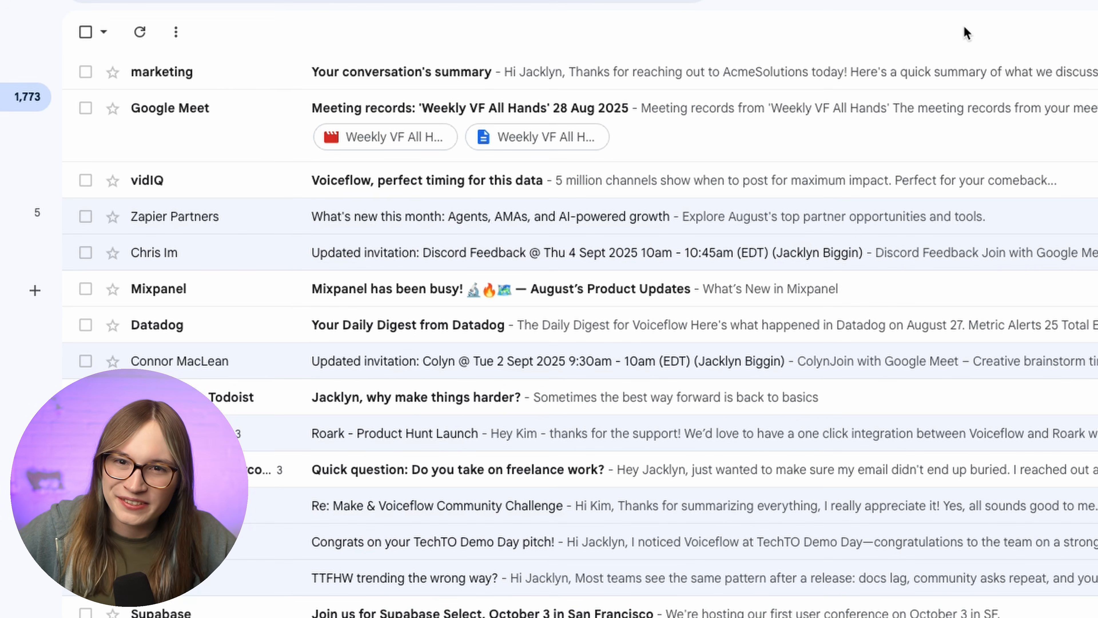
- Open the 'Your conversation's summary' email from the marketing sender in the Gmail inbox
click(934, 67)
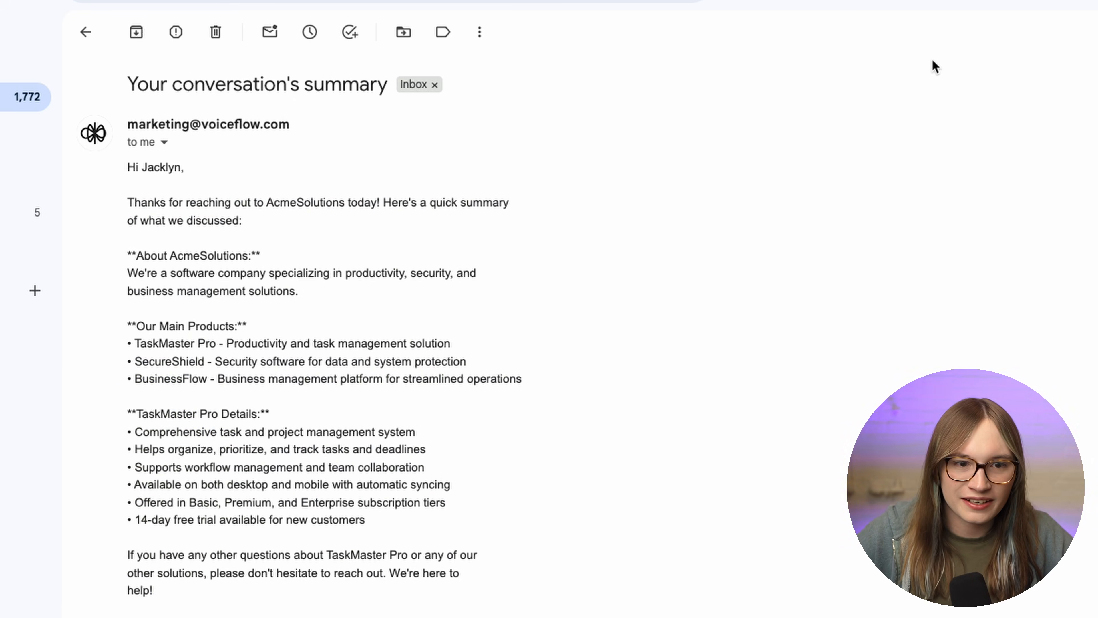